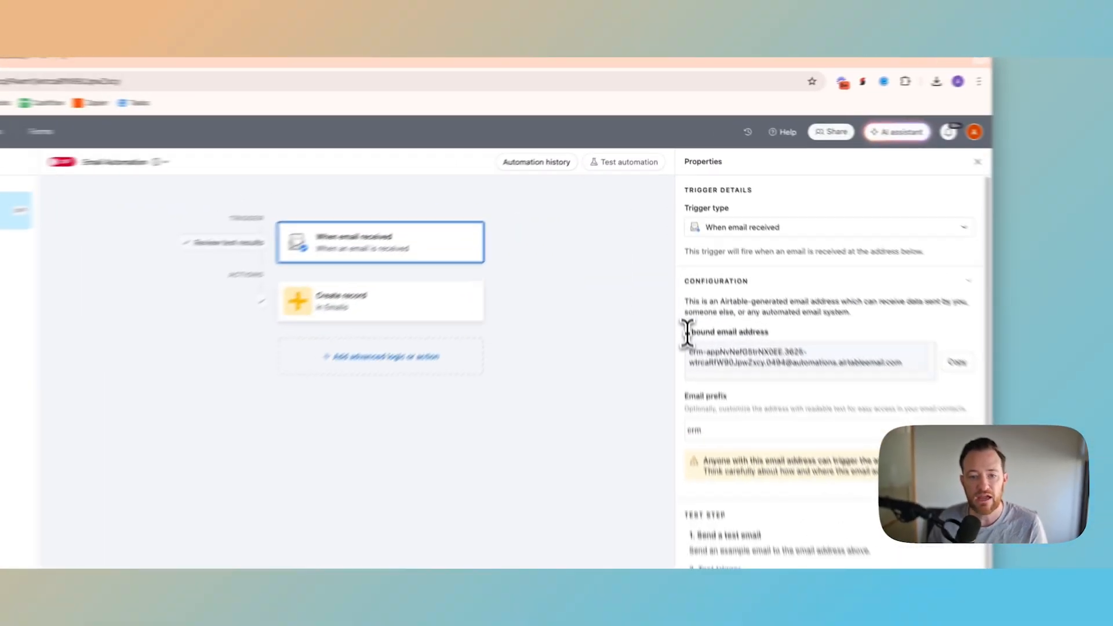
{"action": "left_click_drag", "start_coordinate": [675, 244], "coordinate": [718, 243]}
{"action": "left_click_drag", "start_coordinate": [773, 374], "coordinate": [805, 378]}
{"action": "left_click", "coordinate": [805, 378]}
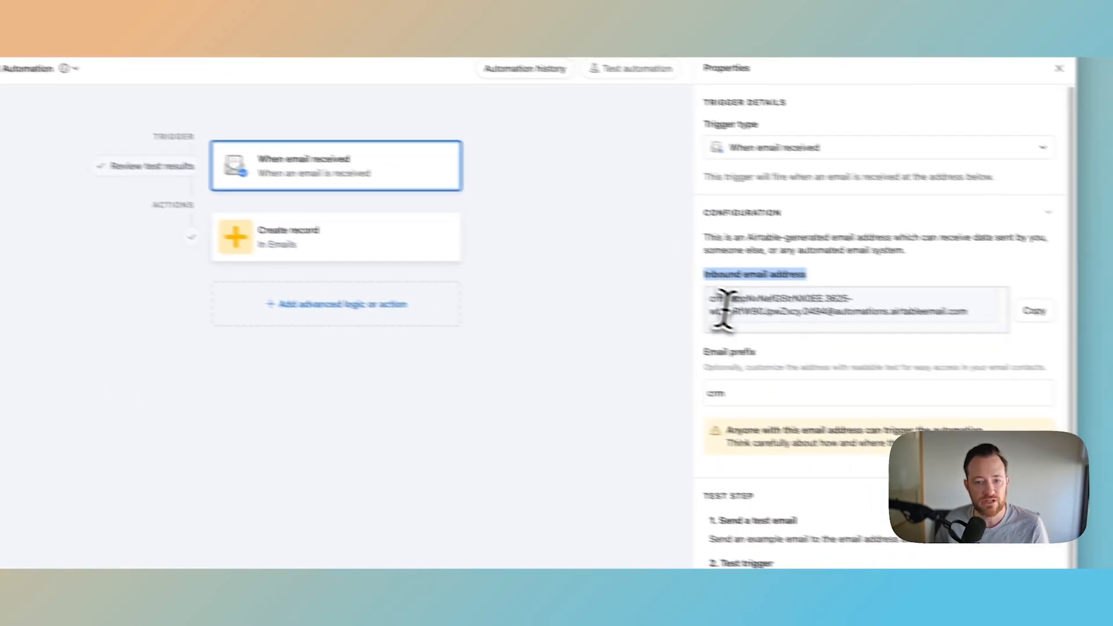
{"action": "left_click", "coordinate": [725, 307]}
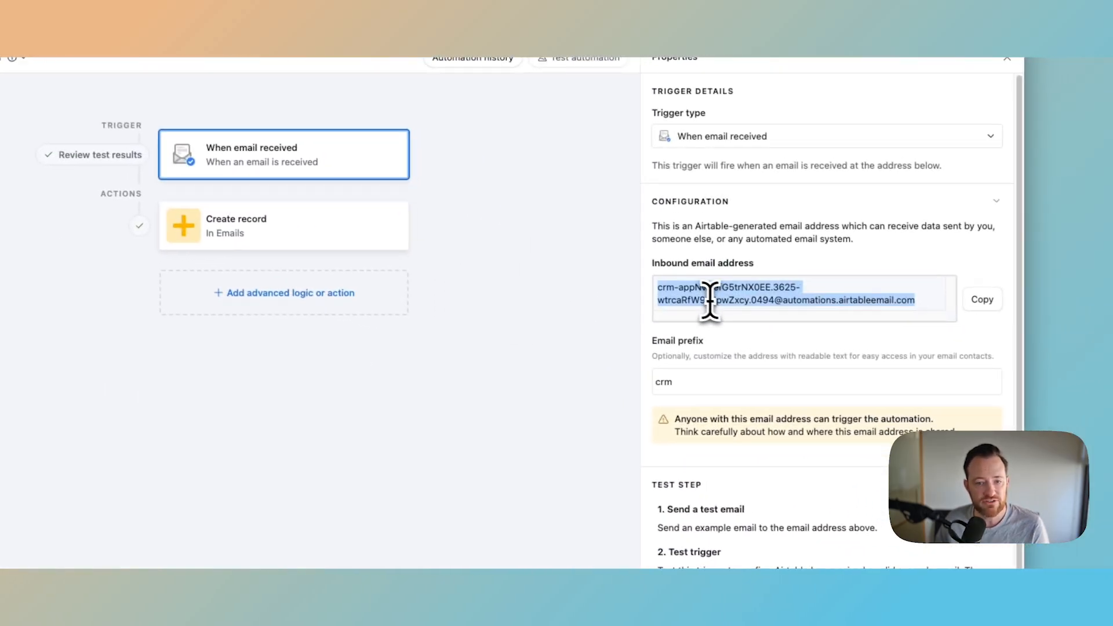
{"action": "left_click", "coordinate": [712, 291]}
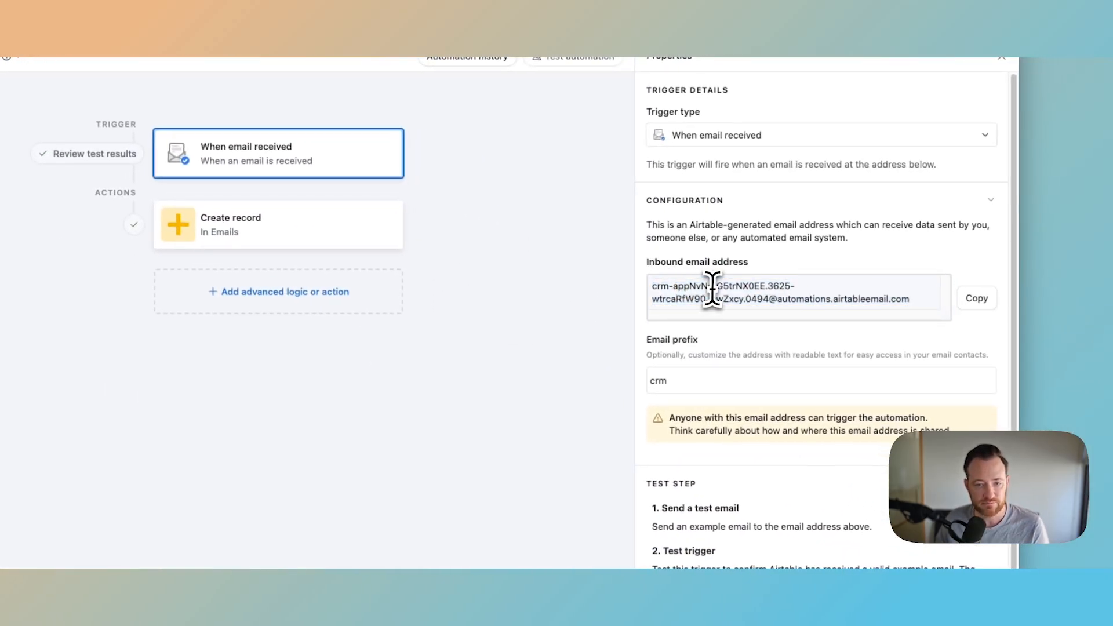
Step: Clear the trigger's email prefix, enter crm again, and copy the generated inbound email address
{"action": "left_click_drag", "start_coordinate": [683, 386], "coordinate": [638, 406]}
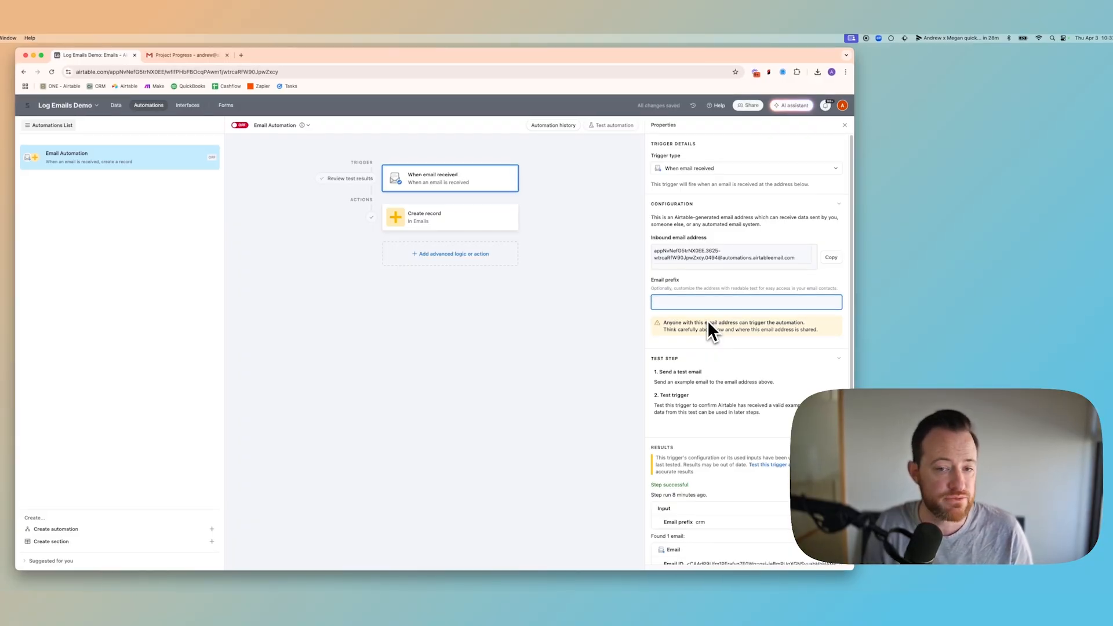
{"action": "type", "text": "crm"}
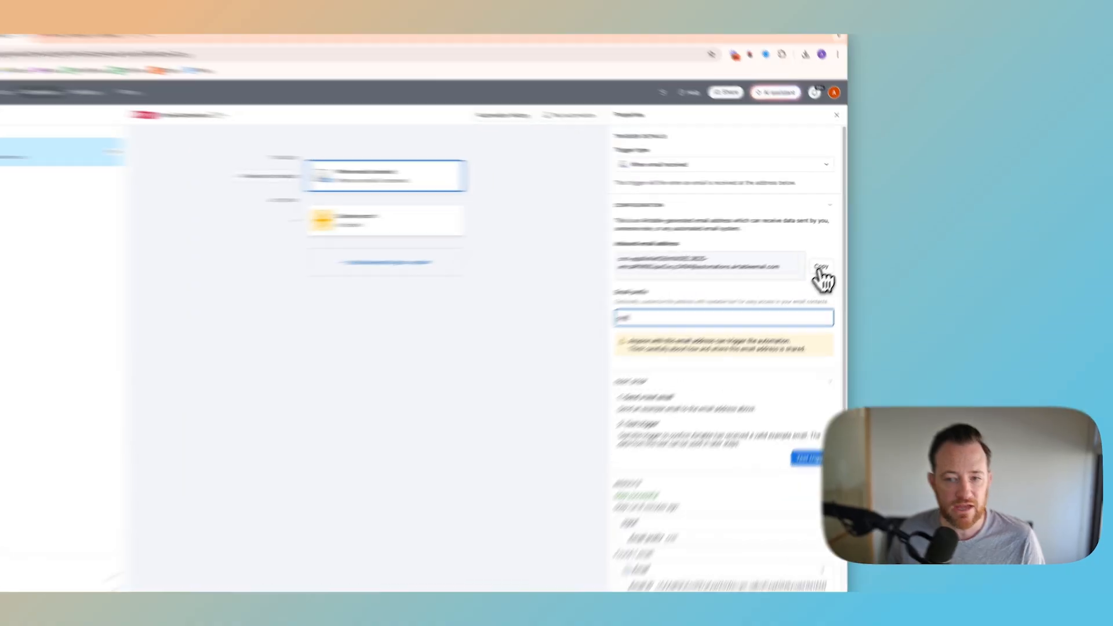
{"action": "left_click", "coordinate": [831, 257]}
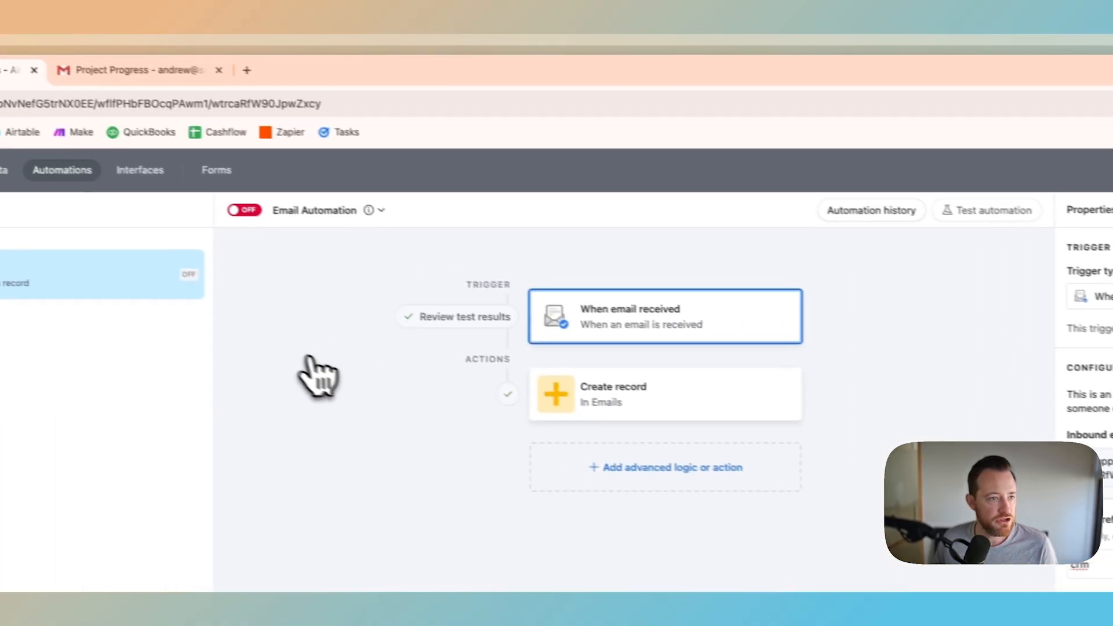
Step: Switch to Gmail, check the draft's recipient against the inbound address, and enter Project Update as the draft's subject
{"action": "left_click", "coordinate": [120, 80]}
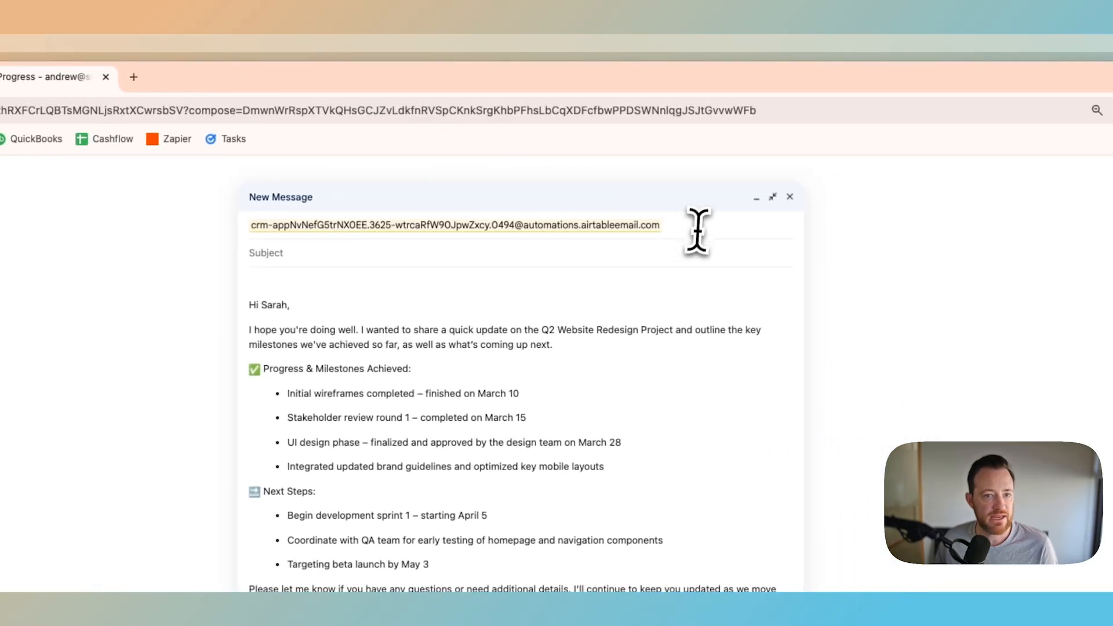
{"action": "left_click", "coordinate": [703, 220]}
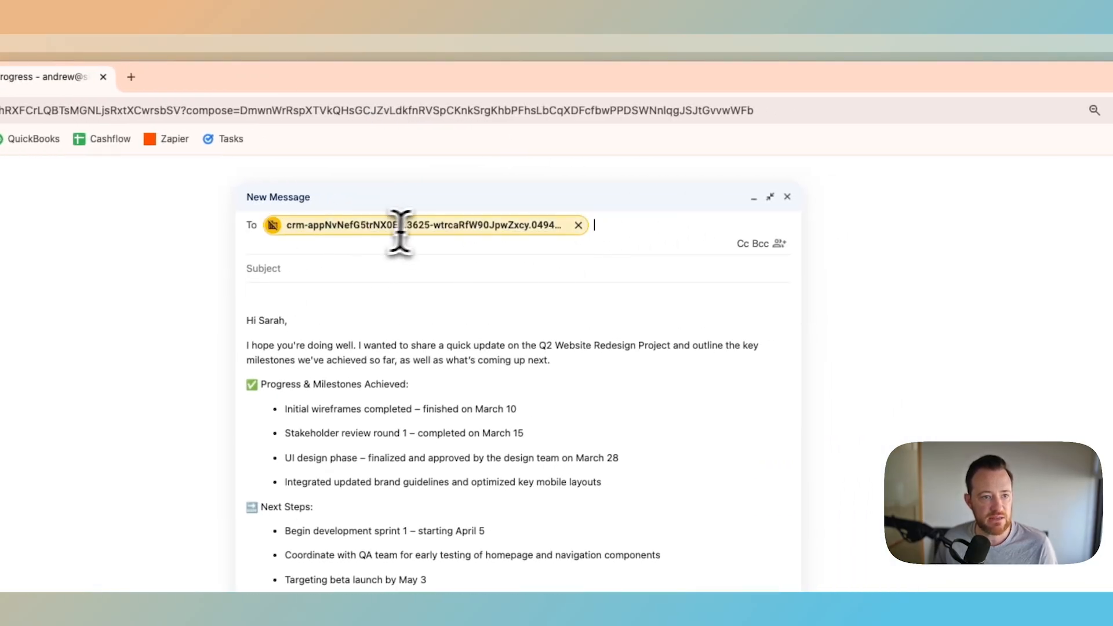
{"action": "mouse_move", "coordinate": [354, 226]}
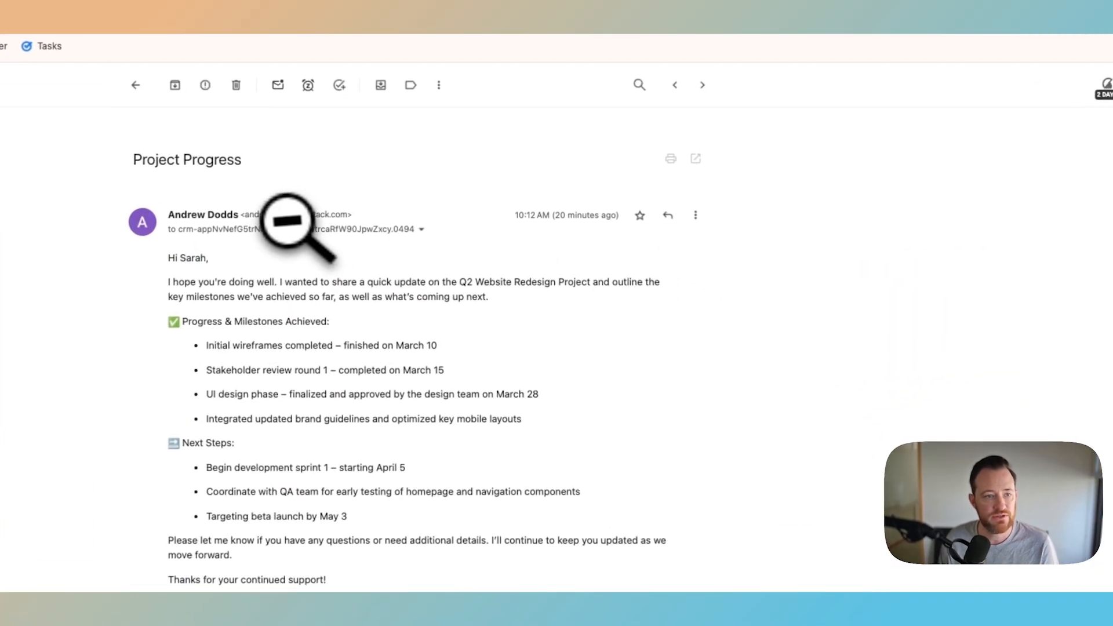
{"action": "left_click", "coordinate": [471, 557]}
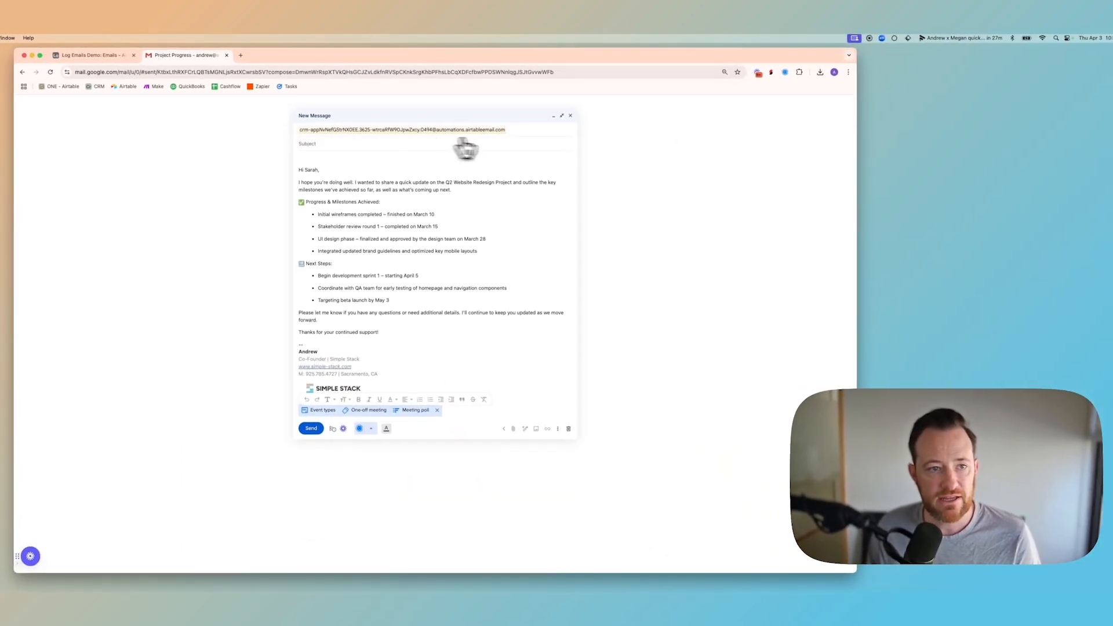
{"action": "left_click", "coordinate": [351, 145]}
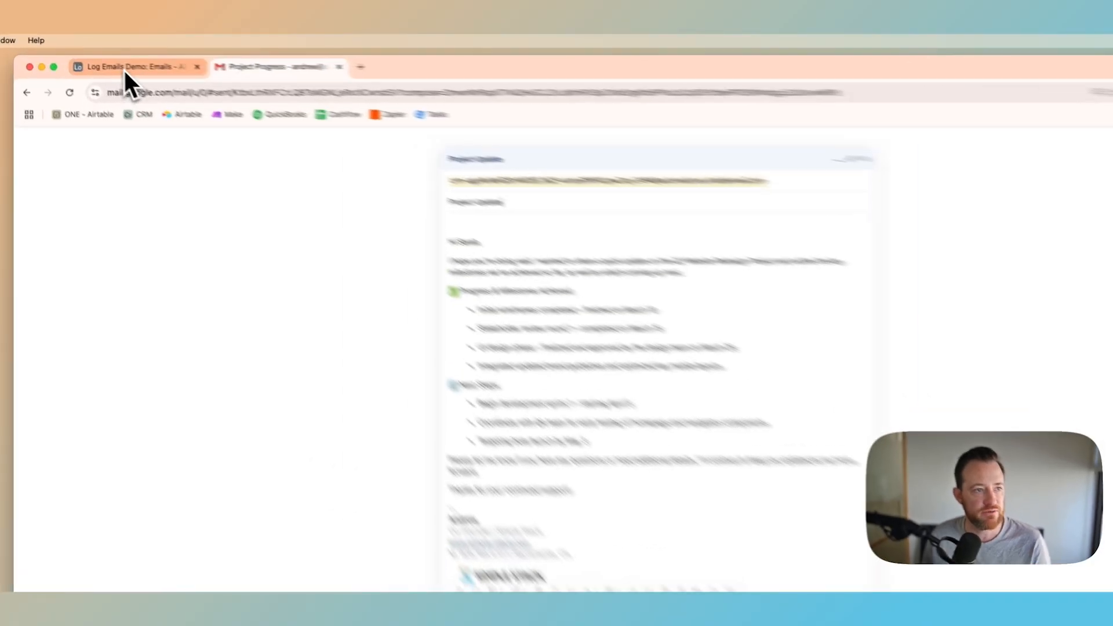
Step: Switch back to Airtable and examine the Create record action's target table and field mappings
{"action": "left_click", "coordinate": [92, 55]}
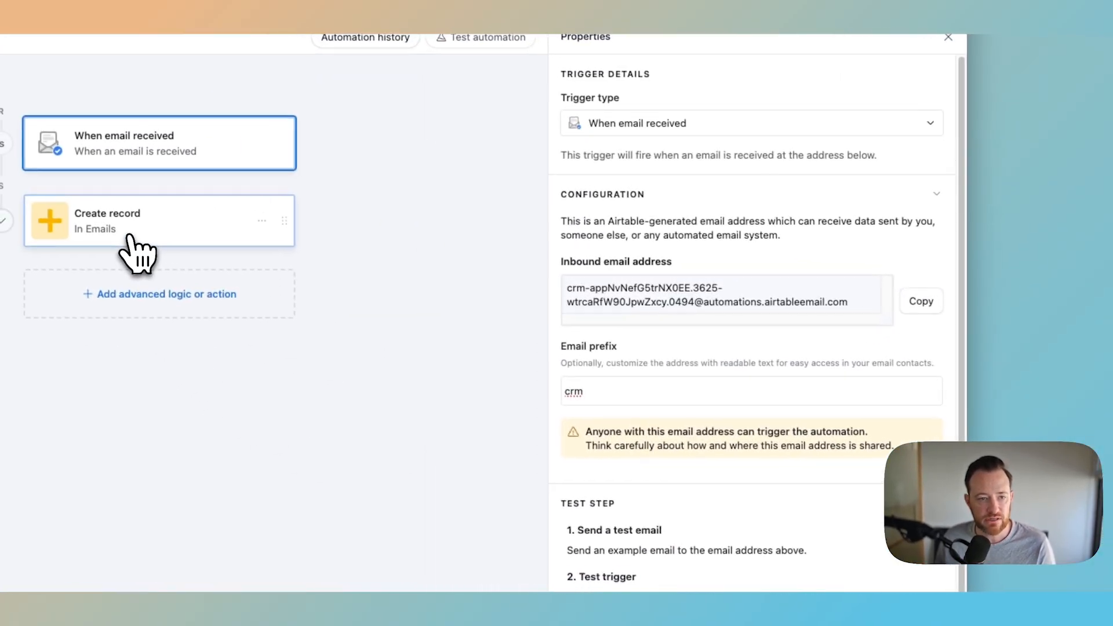
{"action": "left_click", "coordinate": [129, 244]}
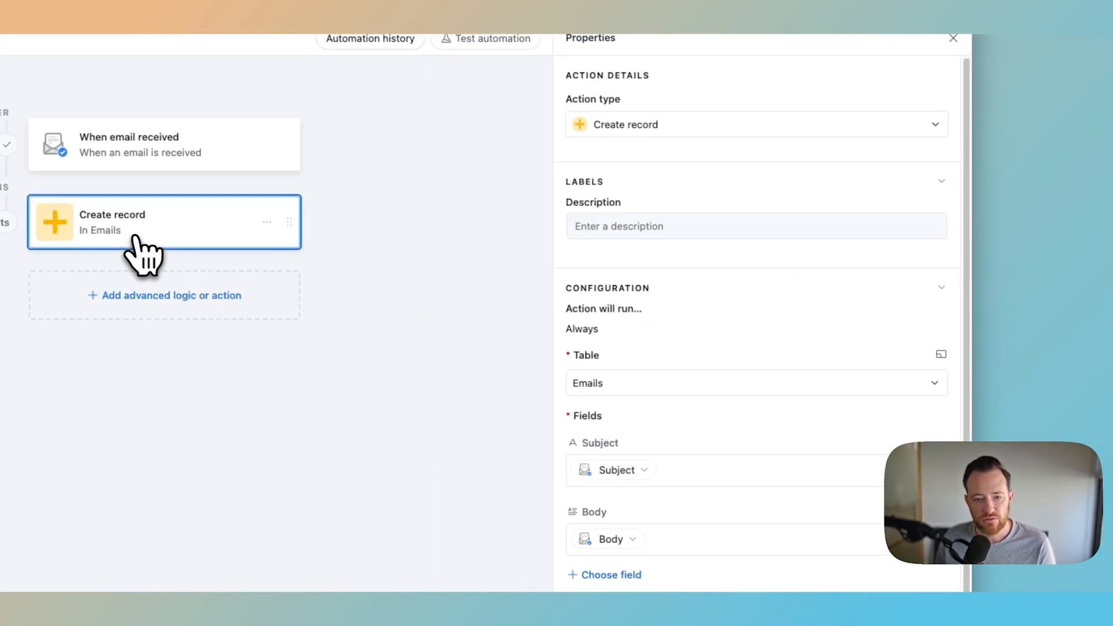
{"action": "scroll", "coordinate": [887, 443], "scroll_direction": "down", "scroll_amount": 3}
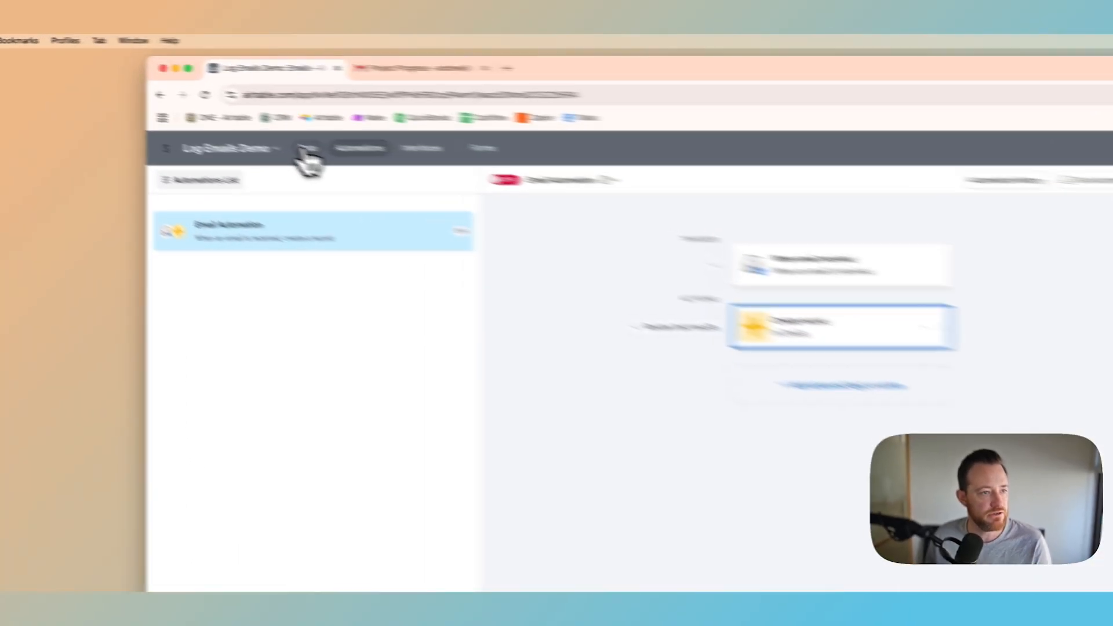
Step: Open the Emails table's AI Summary field for editing and examine its AI options and custom instructions
{"action": "left_click", "coordinate": [116, 105]}
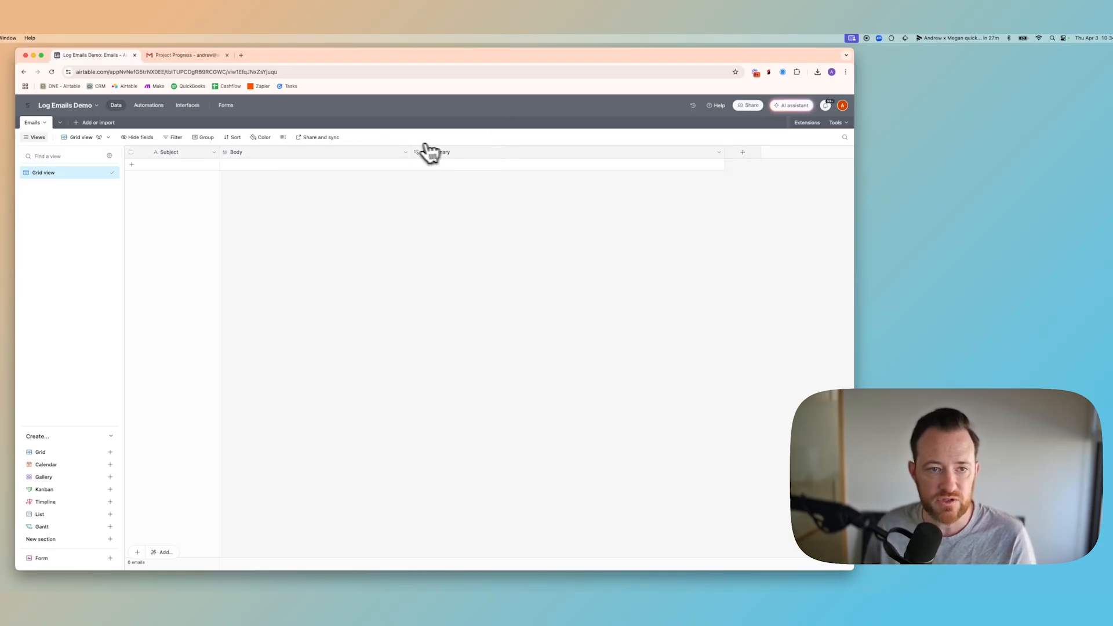
{"action": "left_click", "coordinate": [719, 152]}
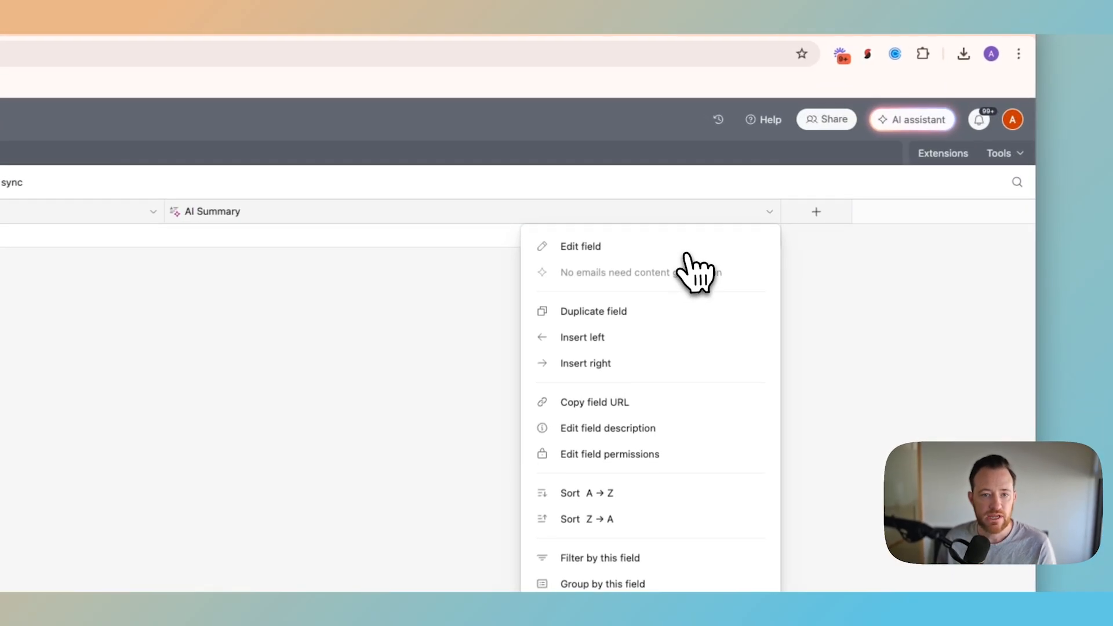
{"action": "left_click", "coordinate": [668, 173]}
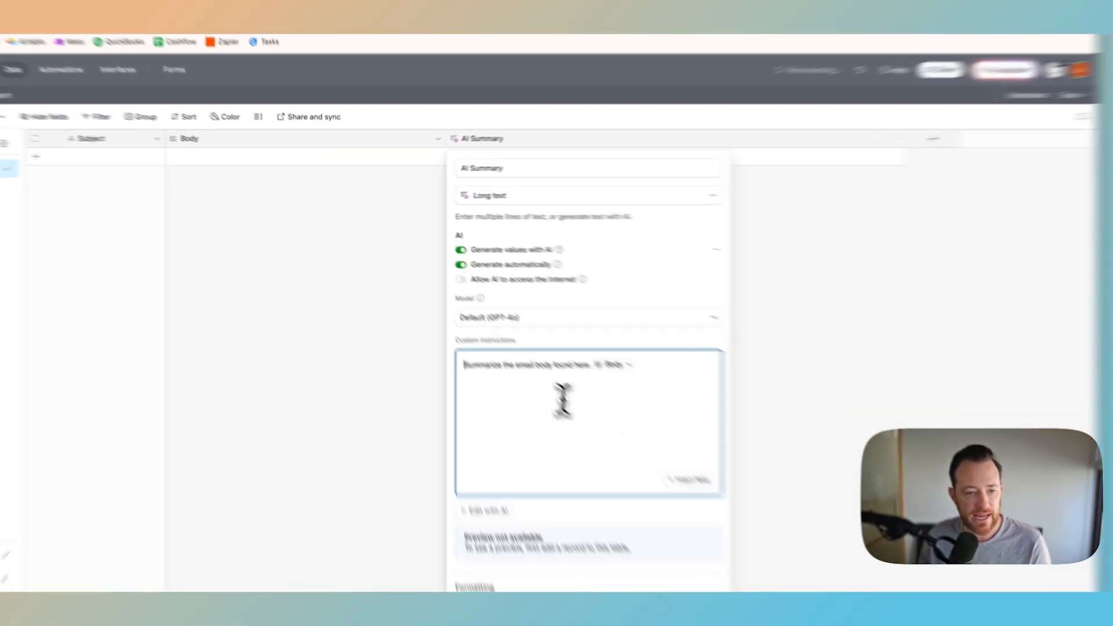
{"action": "left_click_drag", "start_coordinate": [452, 306], "coordinate": [471, 306]}
{"action": "left_click_drag", "start_coordinate": [606, 432], "coordinate": [669, 434]}
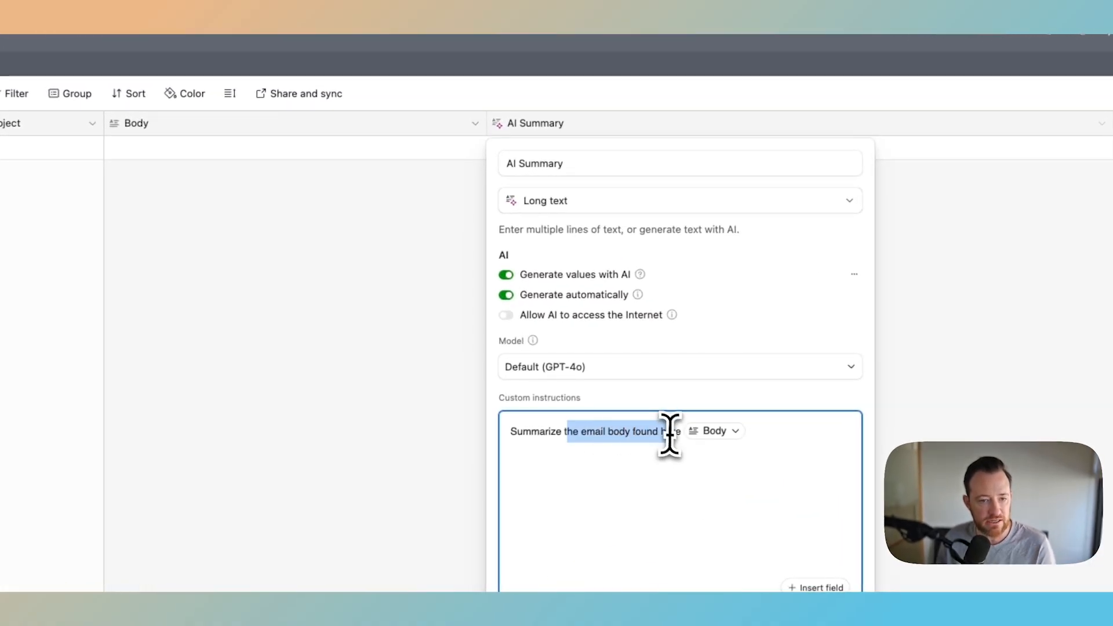
Step: Insert a Subject field reference after Body in the custom instructions, and remove it again
{"action": "left_click", "coordinate": [718, 504]}
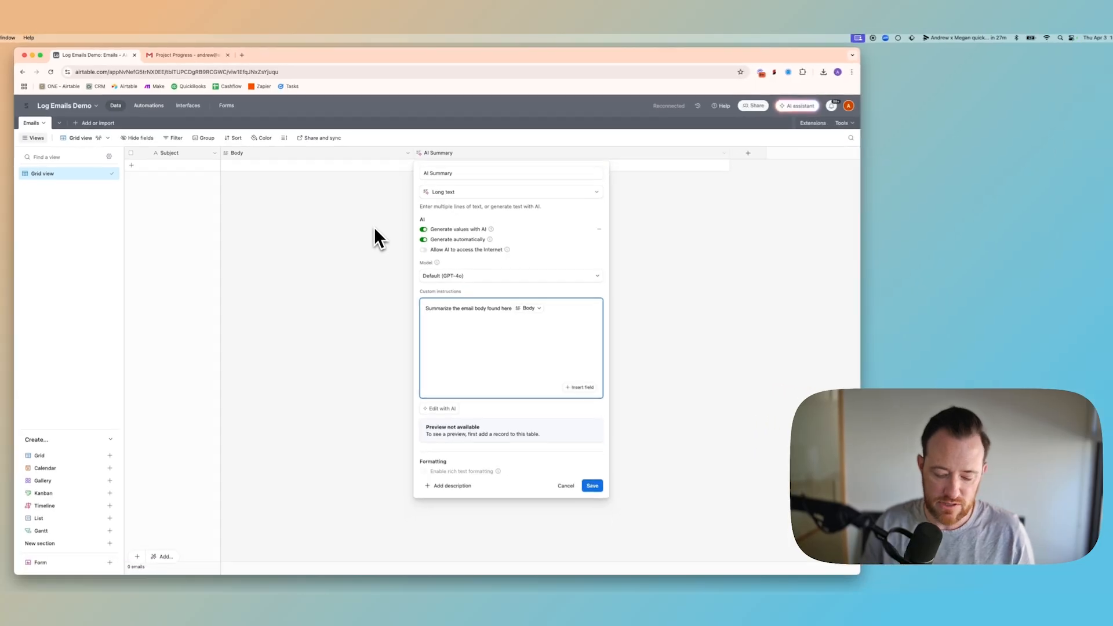
{"action": "type", "text": "{"}
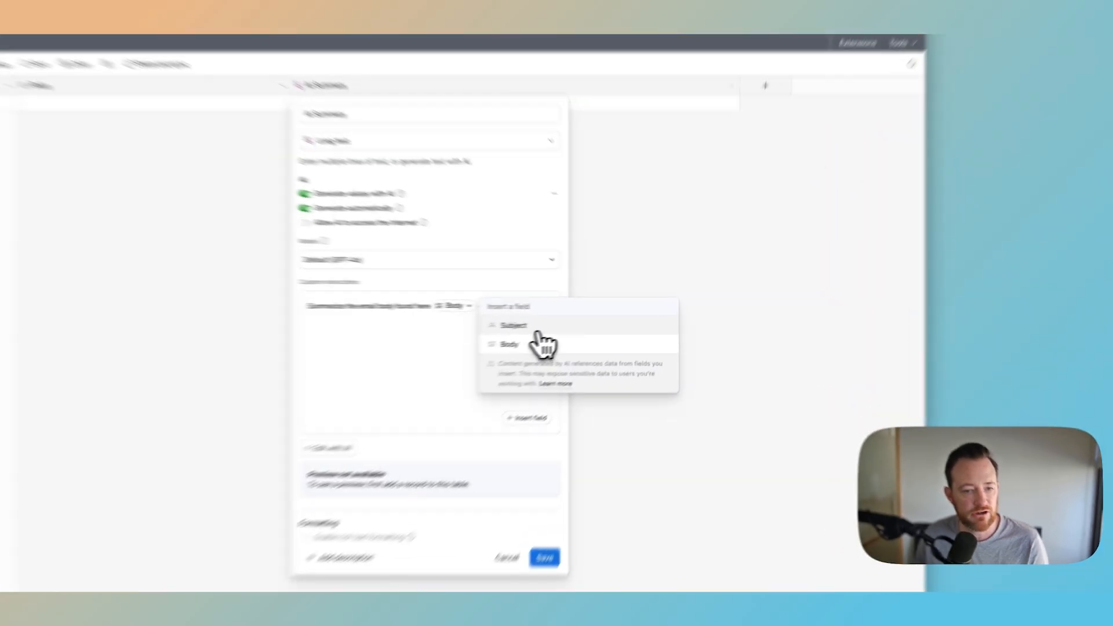
{"action": "key", "text": "Return"}
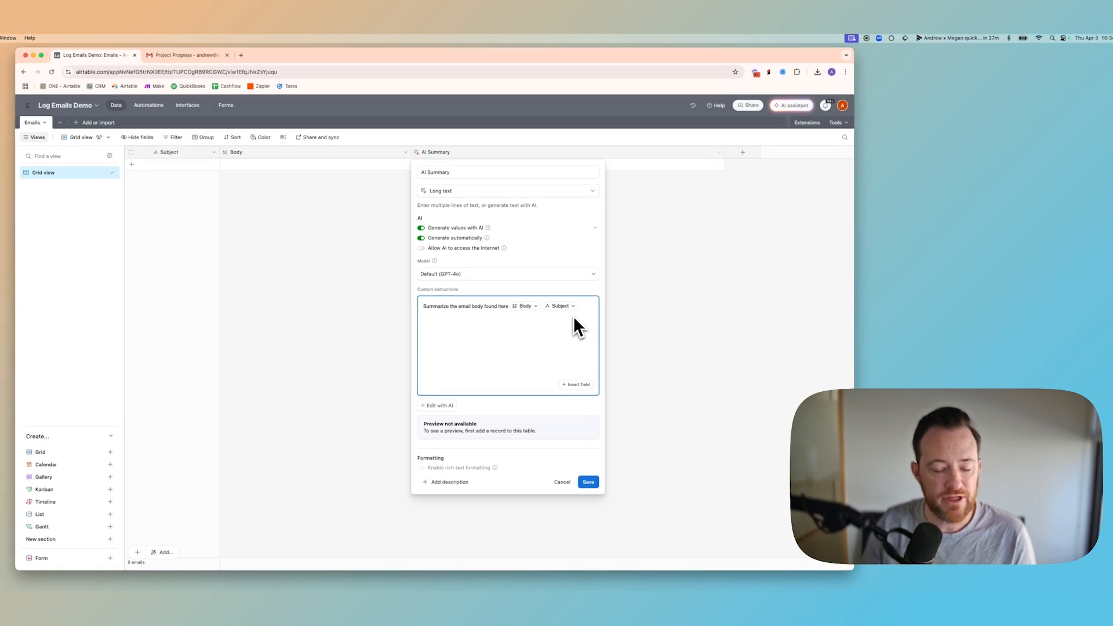
{"action": "key", "text": "BackSpace"}
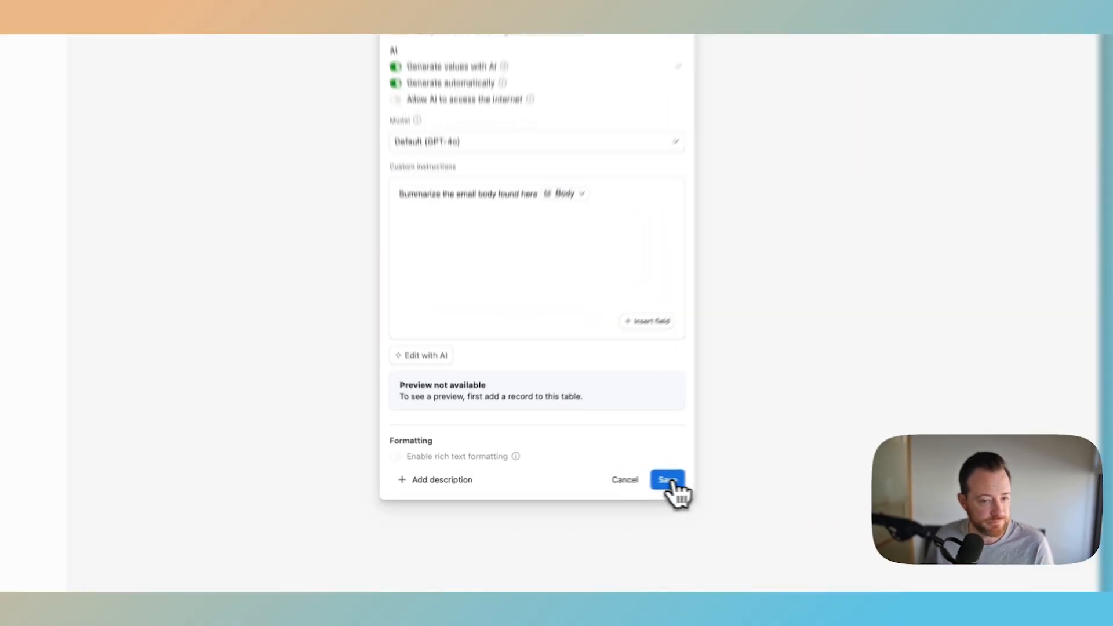
Step: Save the AI Summary field with its existing data kept
{"action": "left_click", "coordinate": [589, 482]}
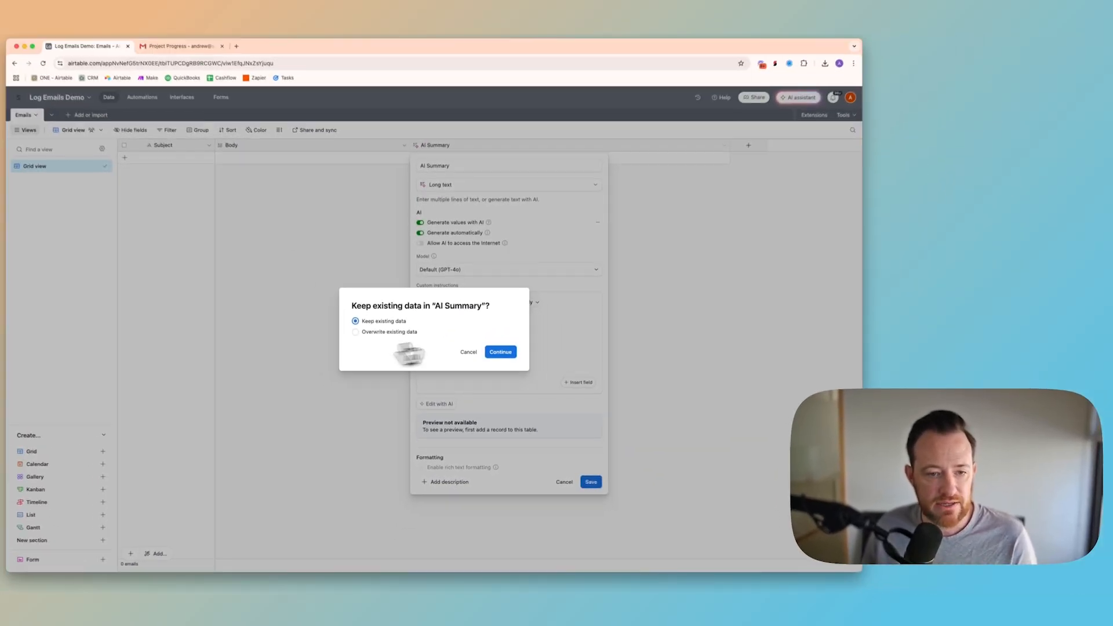
{"action": "left_click", "coordinate": [508, 357]}
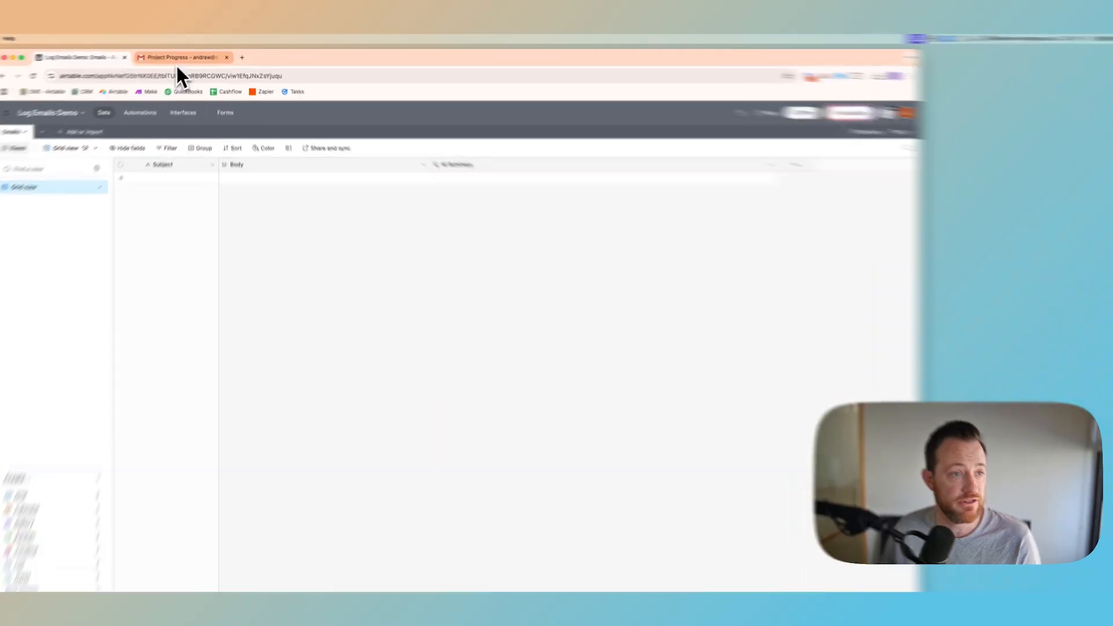
Step: Switch to Gmail and send the Project Update draft to the automation's inbound address
{"action": "left_click", "coordinate": [177, 64]}
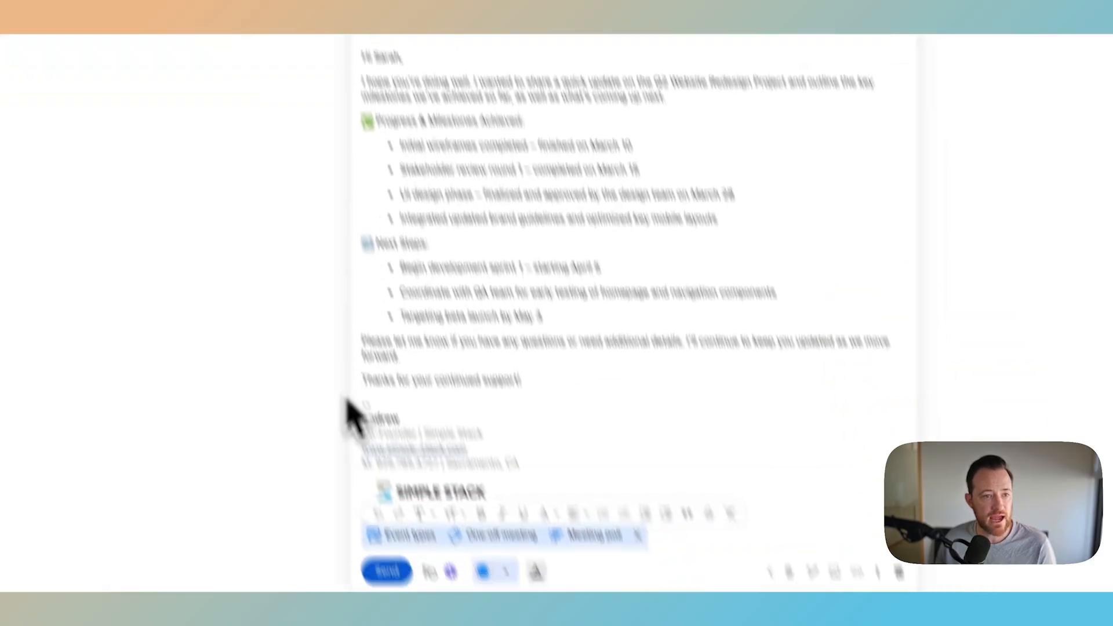
{"action": "left_click", "coordinate": [340, 455]}
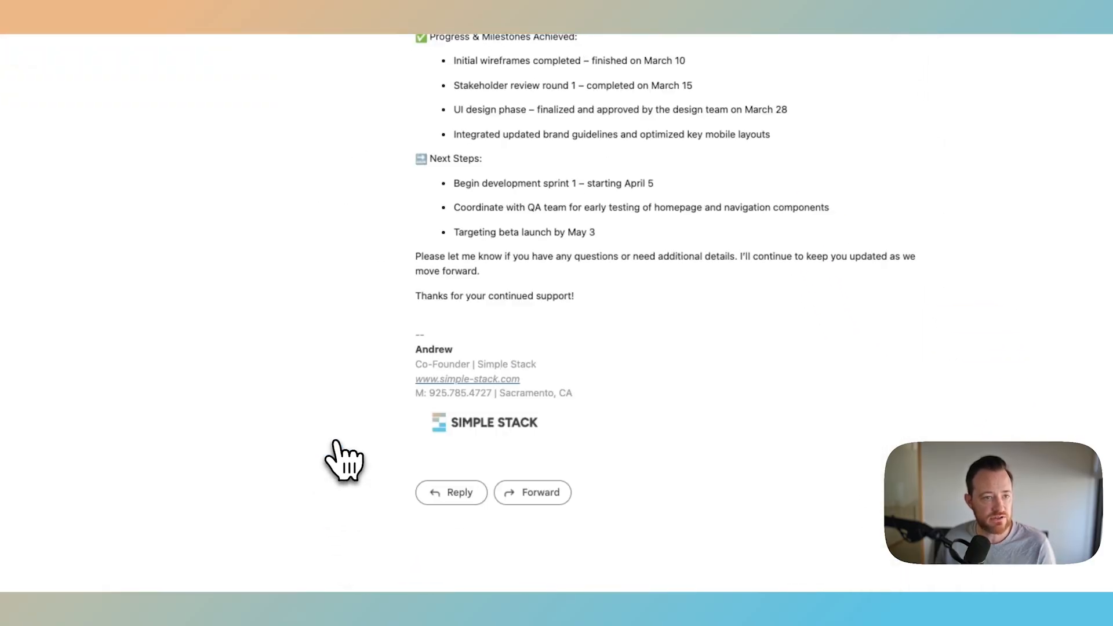
Step: Return to the Email Automation in Airtable and test its When email received trigger
{"action": "left_click", "coordinate": [139, 80]}
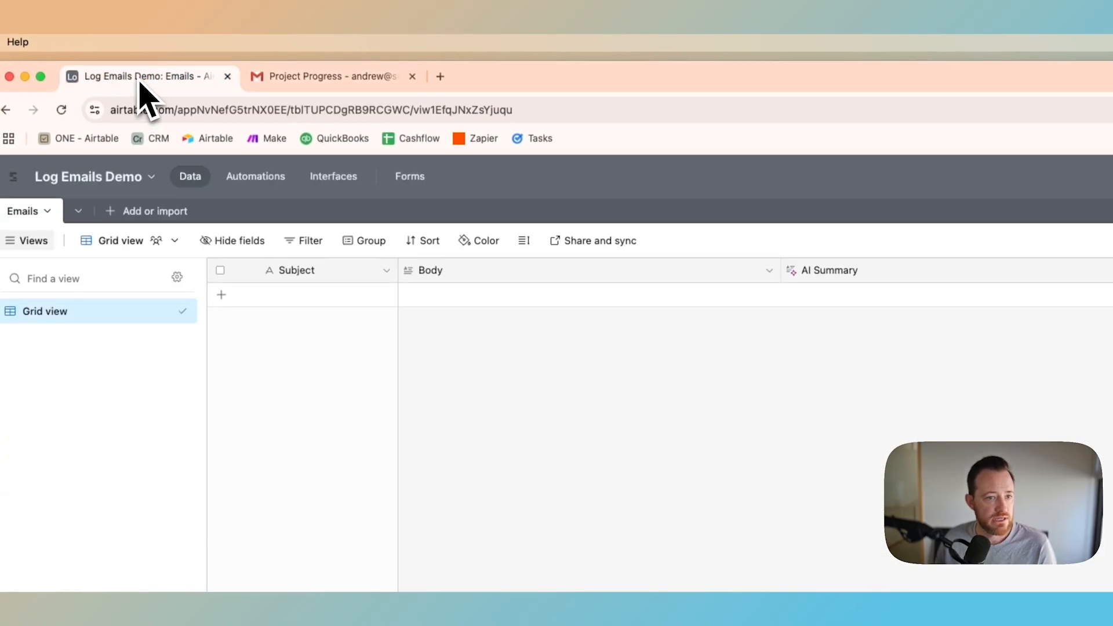
{"action": "left_click", "coordinate": [287, 175]}
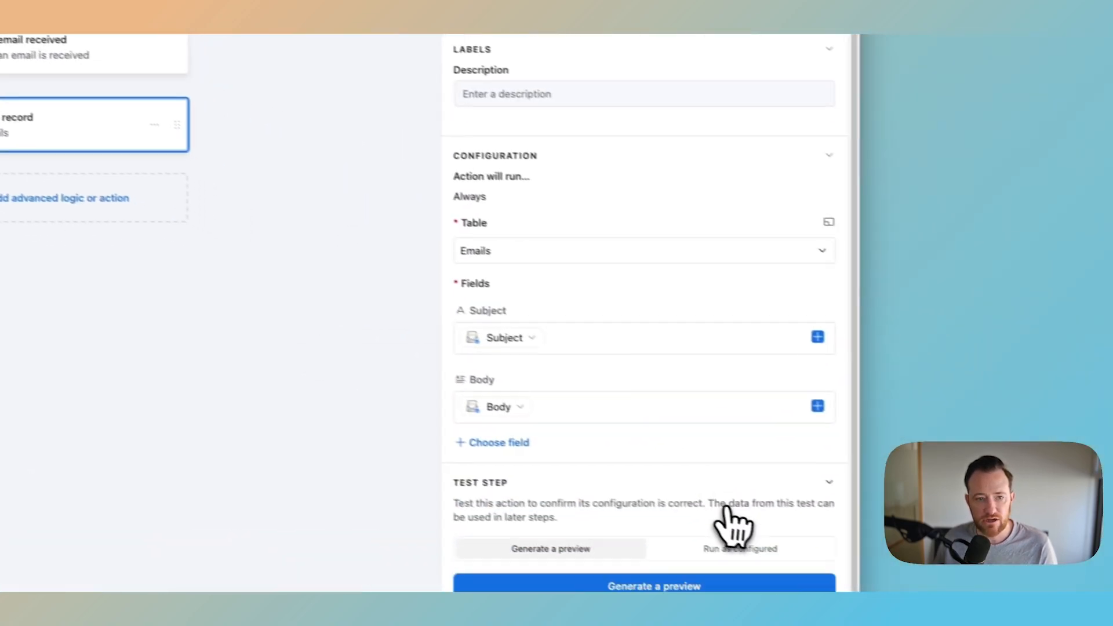
{"action": "left_click", "coordinate": [104, 53]}
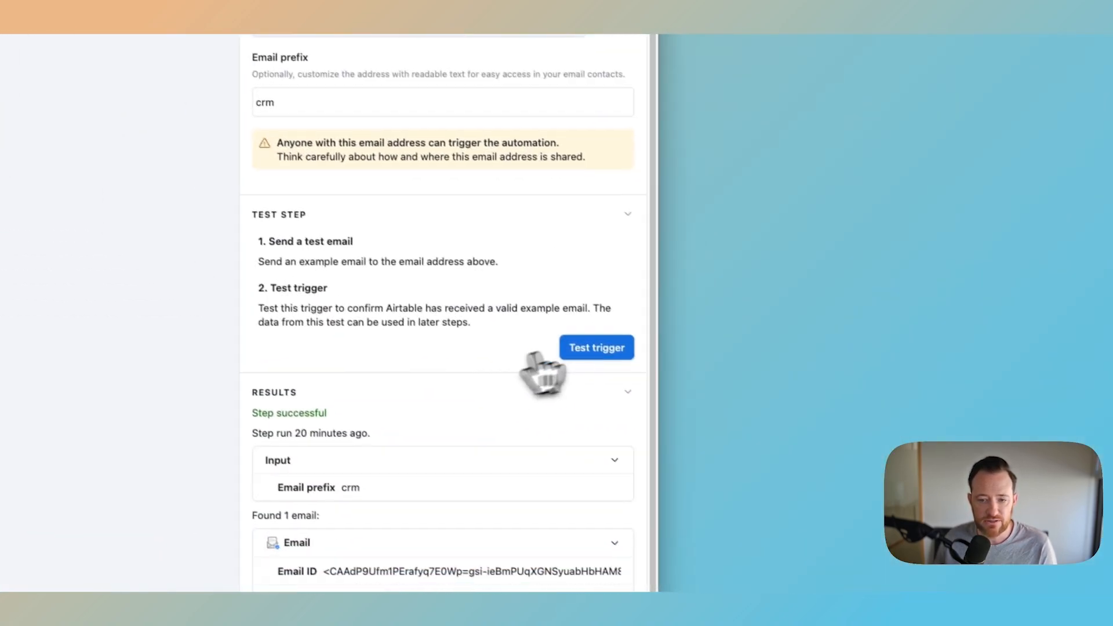
{"action": "left_click", "coordinate": [708, 468]}
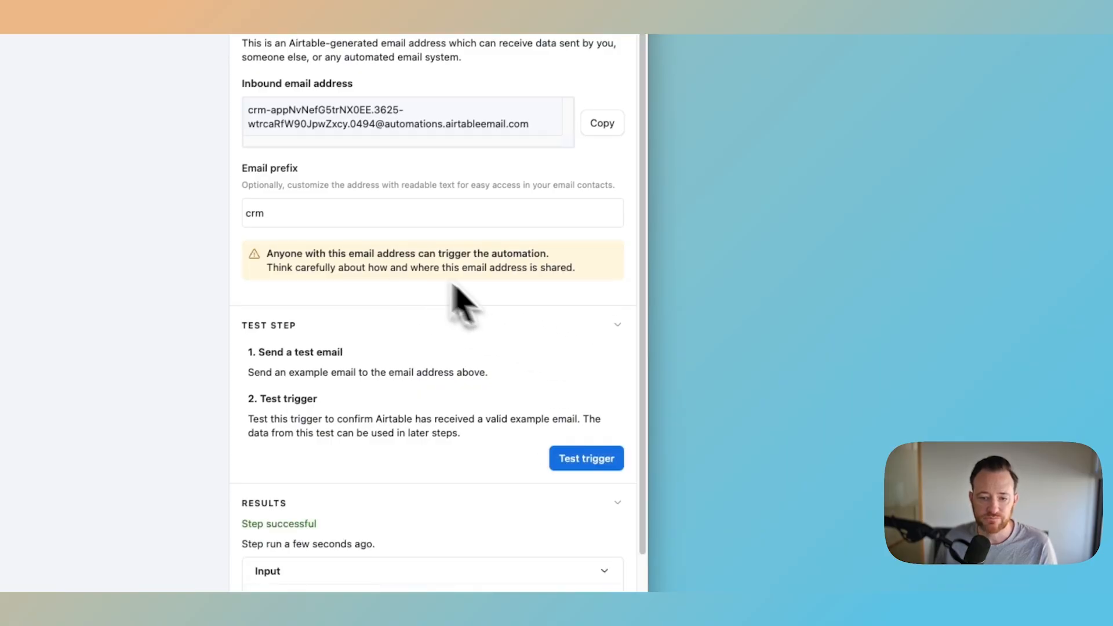
Step: Expand the received email's body in the trigger test results and examine the captured subject and message
{"action": "scroll", "coordinate": [522, 415], "scroll_direction": "down", "scroll_amount": 5}
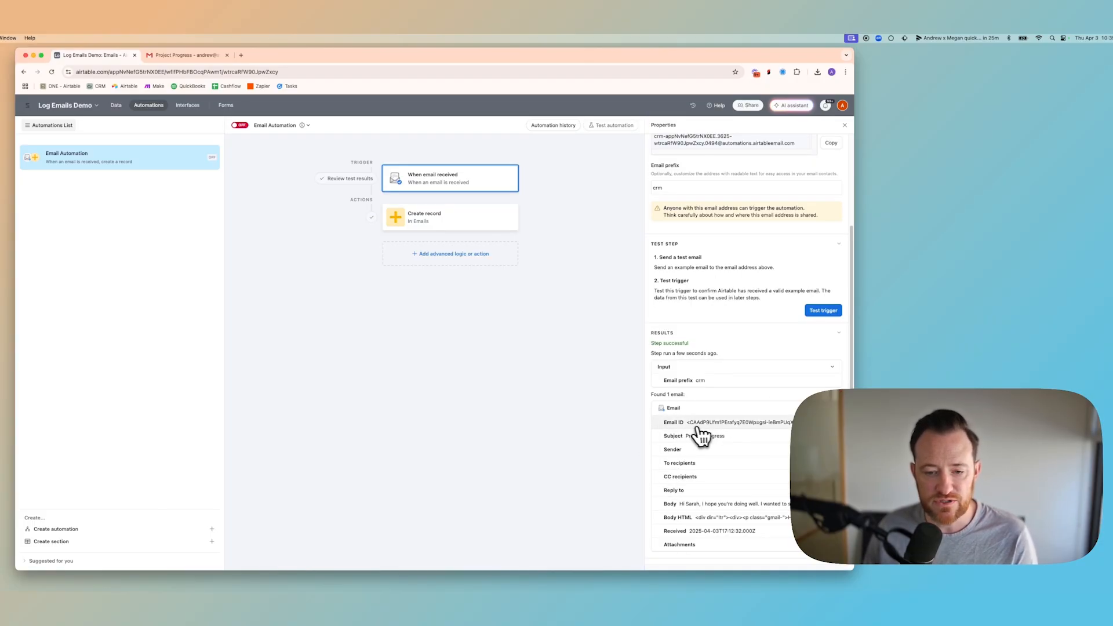
{"action": "left_click", "coordinate": [745, 505]}
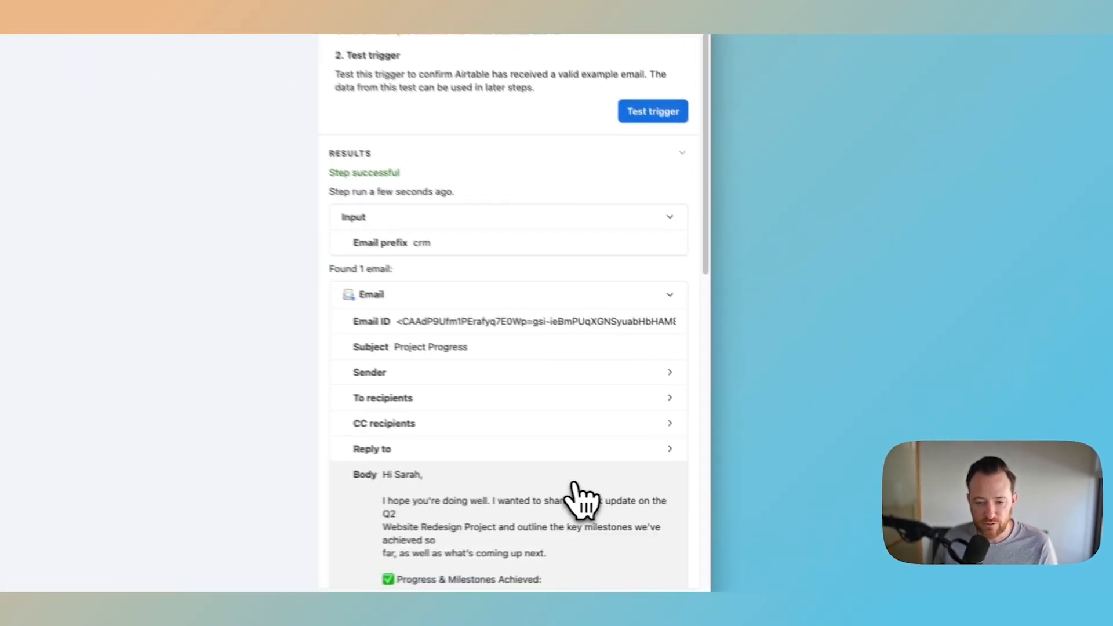
{"action": "scroll", "coordinate": [784, 509], "scroll_direction": "down", "scroll_amount": 5}
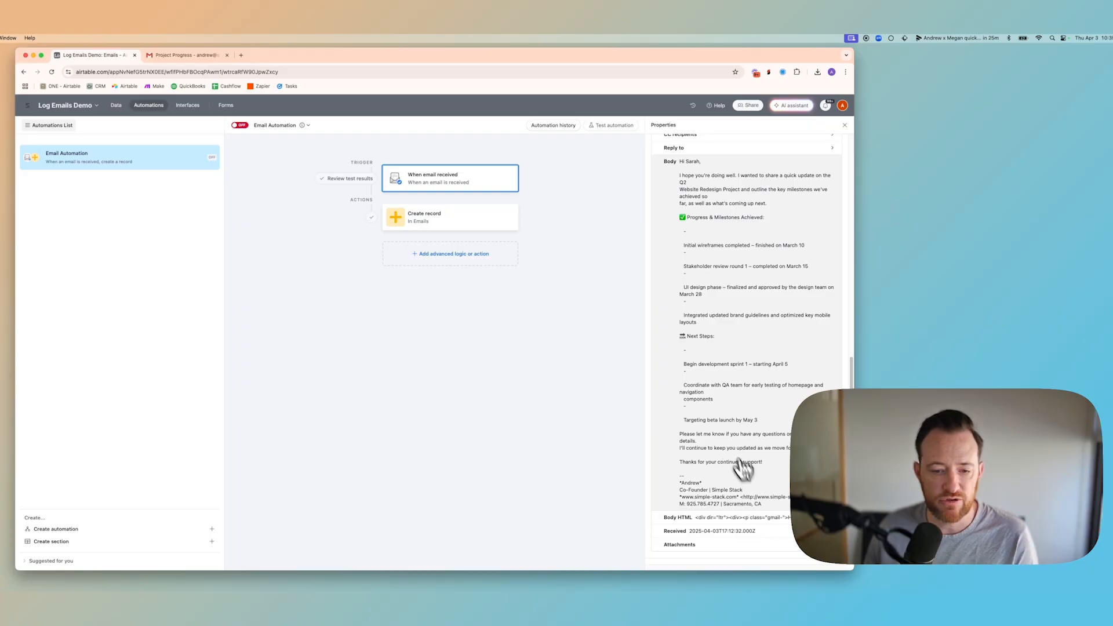
{"action": "scroll", "coordinate": [725, 440], "scroll_direction": "up", "scroll_amount": 5}
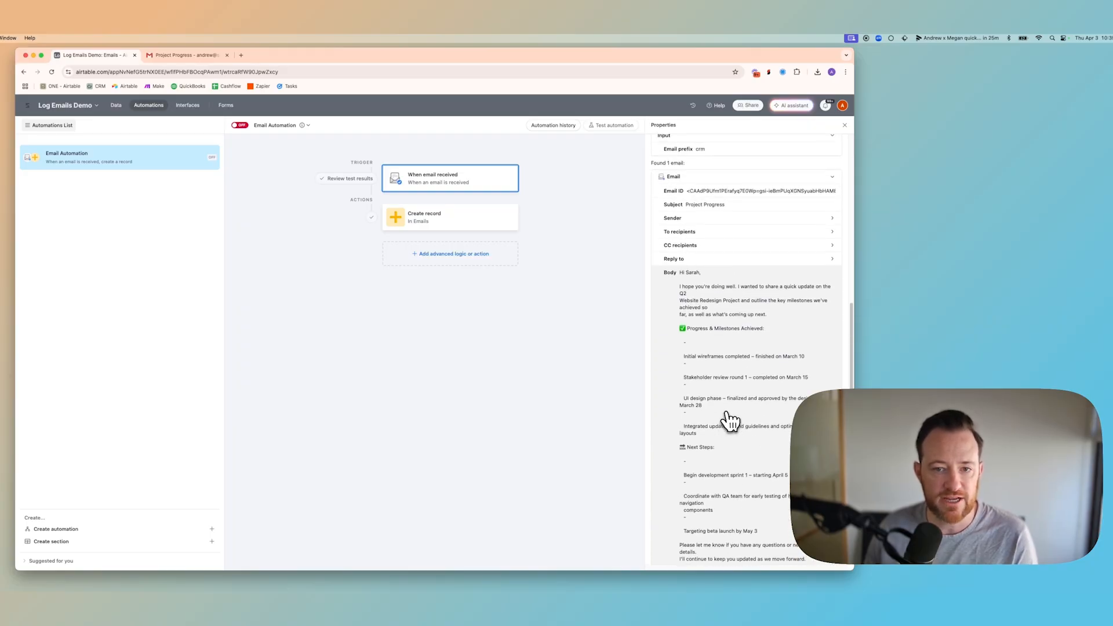
{"action": "scroll", "coordinate": [727, 432], "scroll_direction": "down", "scroll_amount": 2}
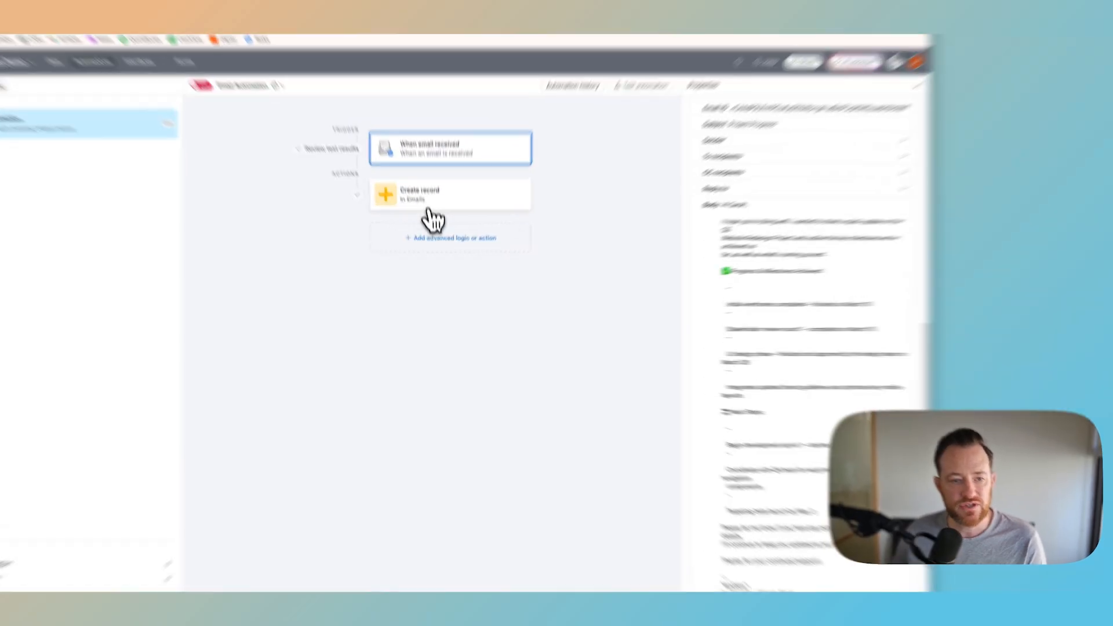
Step: Browse the actions that can be added to the automation, and open the configuration of the Create record action in Emails
{"action": "left_click", "coordinate": [459, 254]}
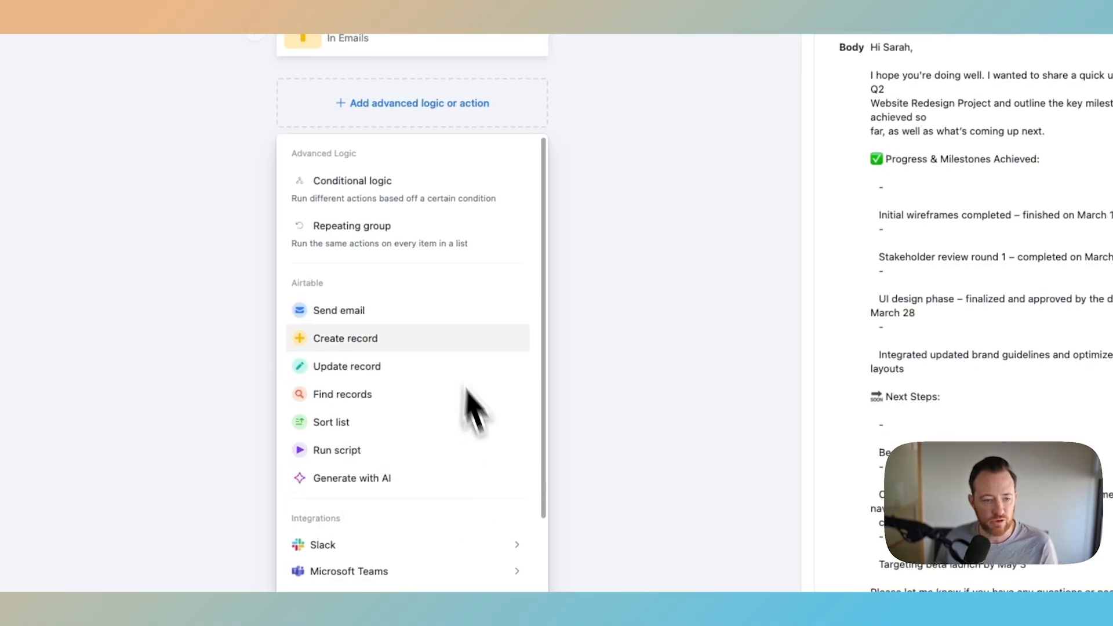
{"action": "left_click", "coordinate": [564, 255]}
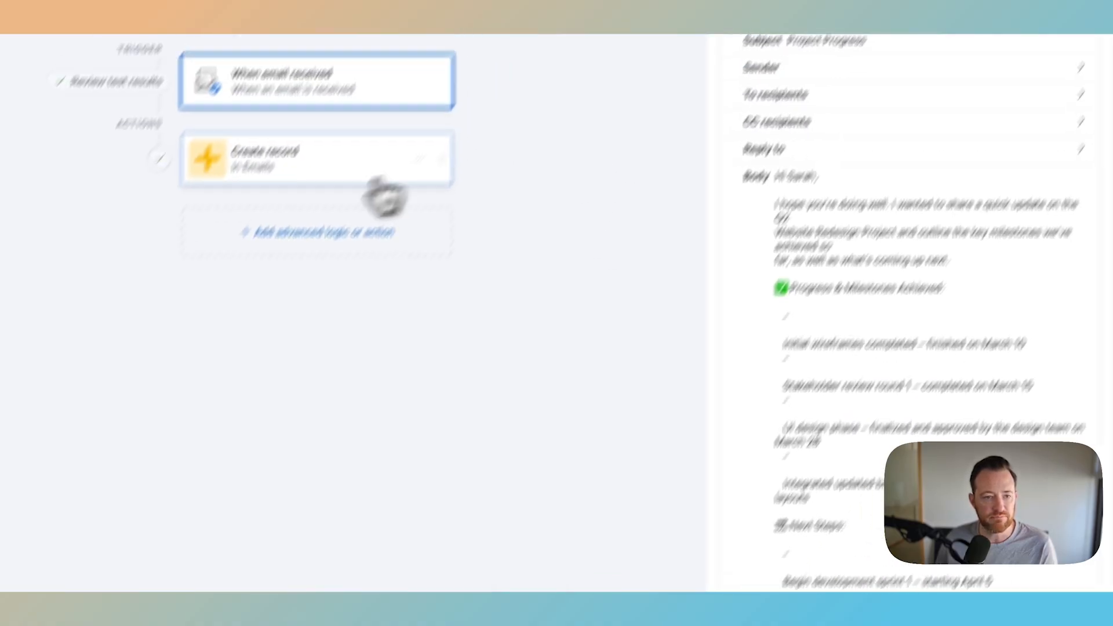
{"action": "left_click", "coordinate": [431, 41]}
{"action": "scroll", "coordinate": [839, 400], "scroll_direction": "up", "scroll_amount": 2}
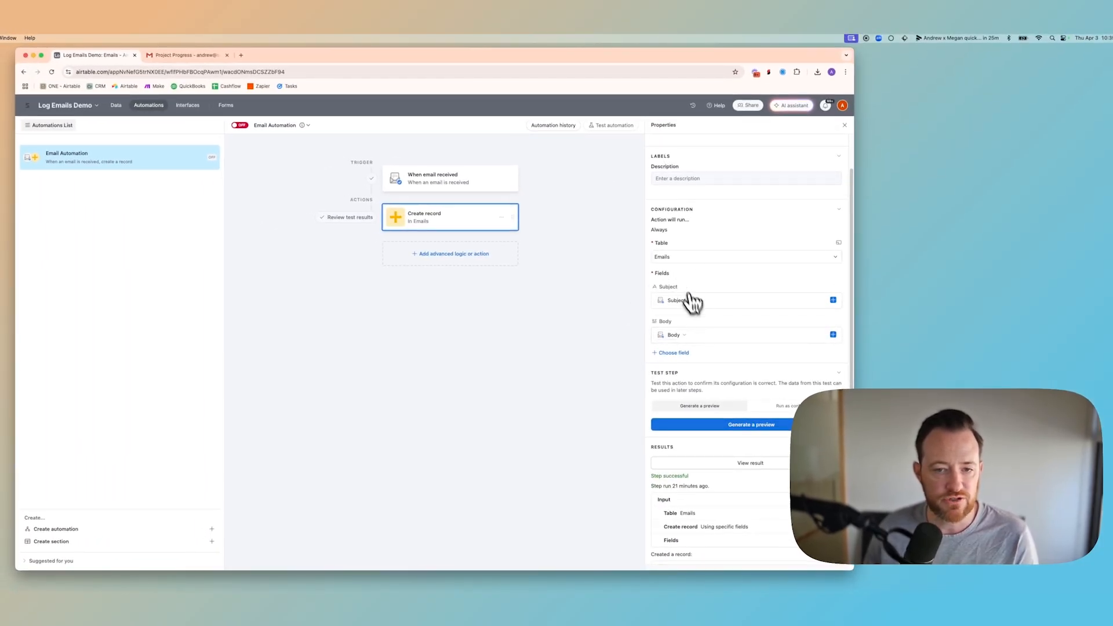
Step: Check which data from the When email received trigger is mapped to the Subject and Body fields of the new record
{"action": "left_click", "coordinate": [722, 302]}
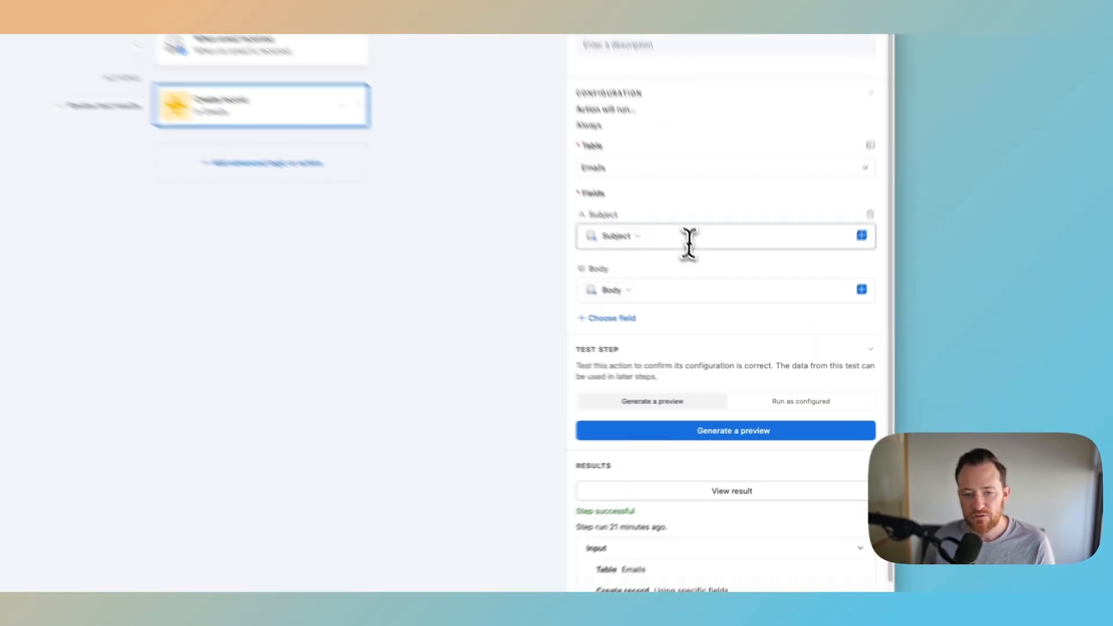
{"action": "left_click", "coordinate": [690, 301]}
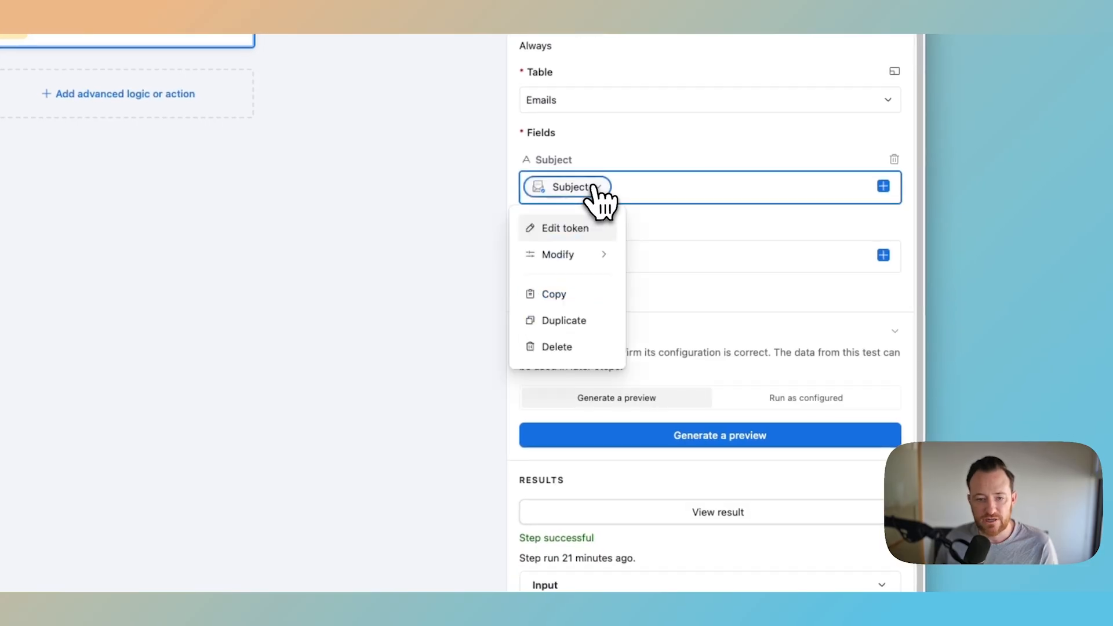
{"action": "left_click", "coordinate": [588, 228]}
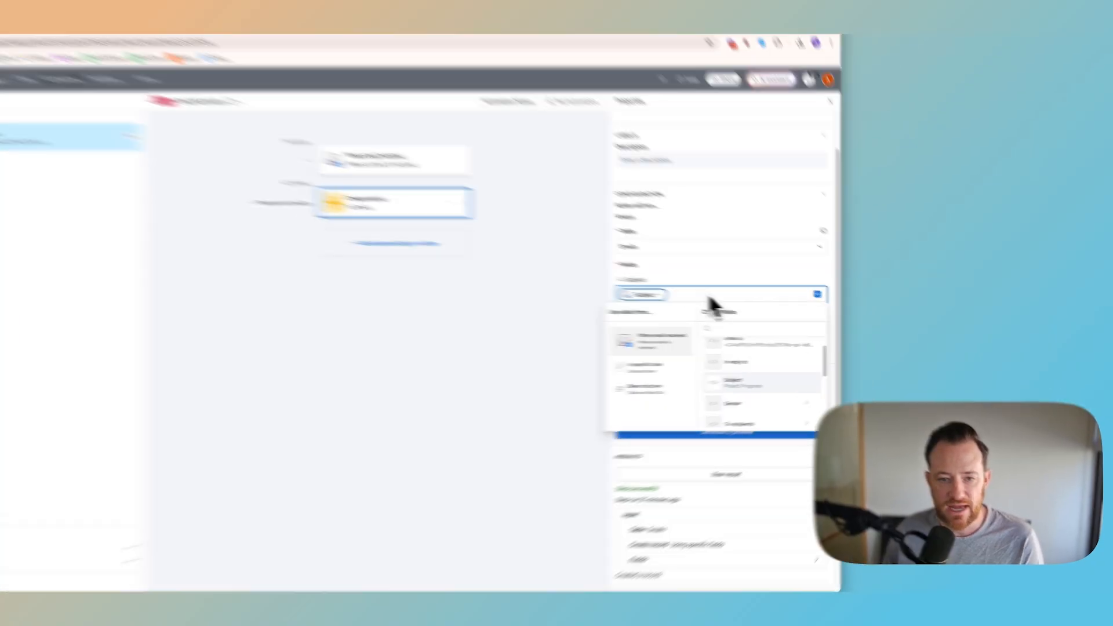
{"action": "left_click", "coordinate": [725, 278]}
{"action": "scroll", "coordinate": [703, 331], "scroll_direction": "down", "scroll_amount": 1}
{"action": "left_click", "coordinate": [374, 250]}
{"action": "left_click", "coordinate": [366, 288]}
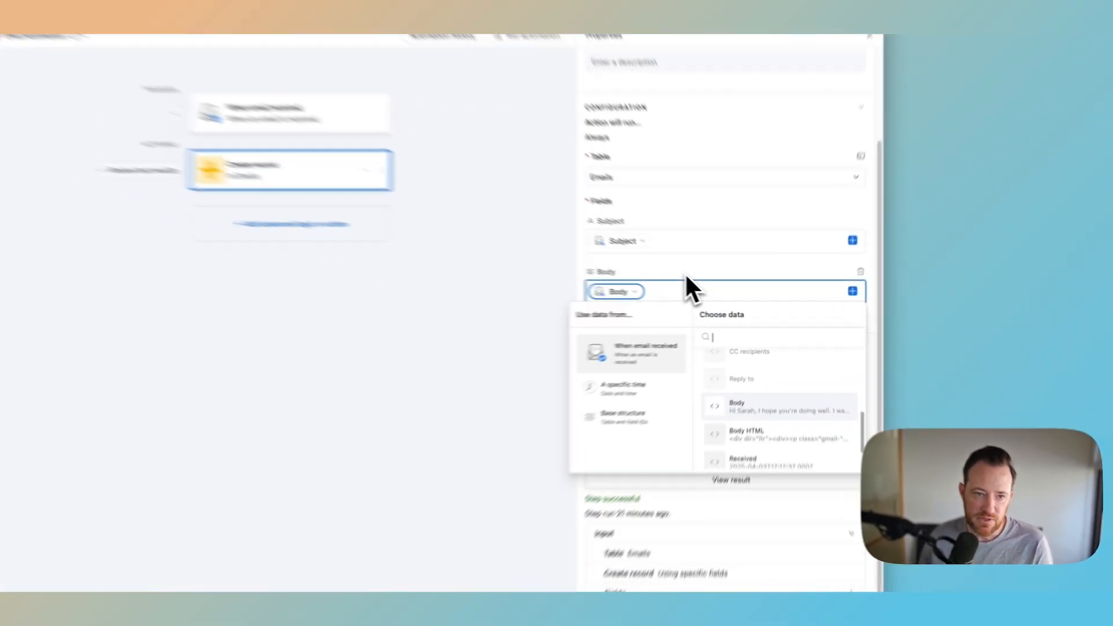
{"action": "left_click", "coordinate": [704, 293]}
{"action": "scroll", "coordinate": [758, 455], "scroll_direction": "down", "scroll_amount": 1}
Step: Test the Create record action with Run as configured, and close the created record's preview
{"action": "left_click", "coordinate": [722, 393]}
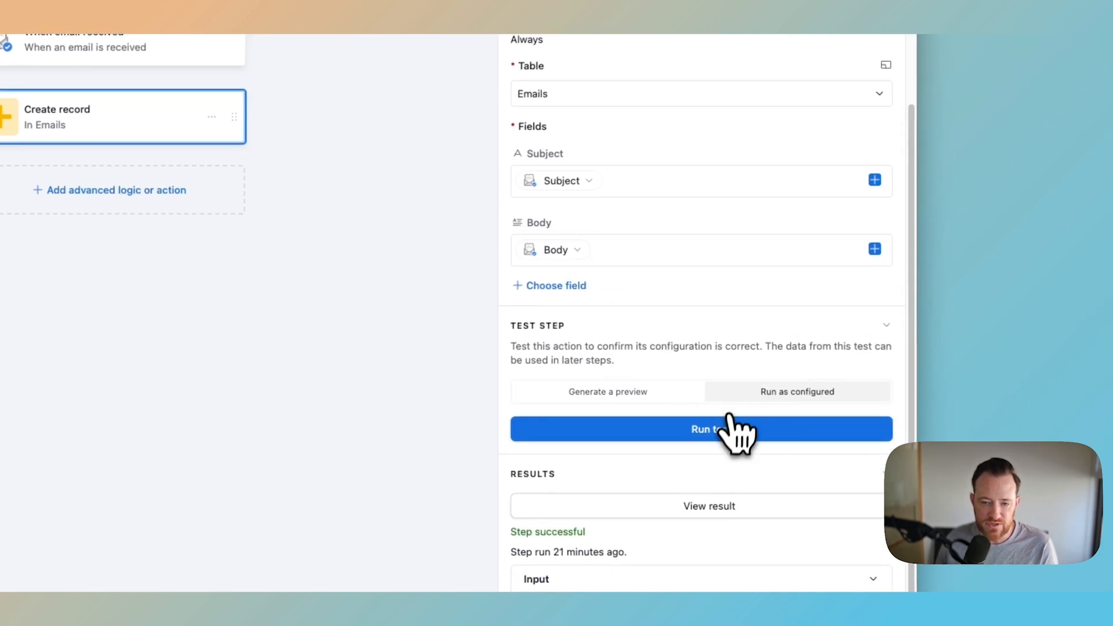
{"action": "left_click", "coordinate": [719, 436]}
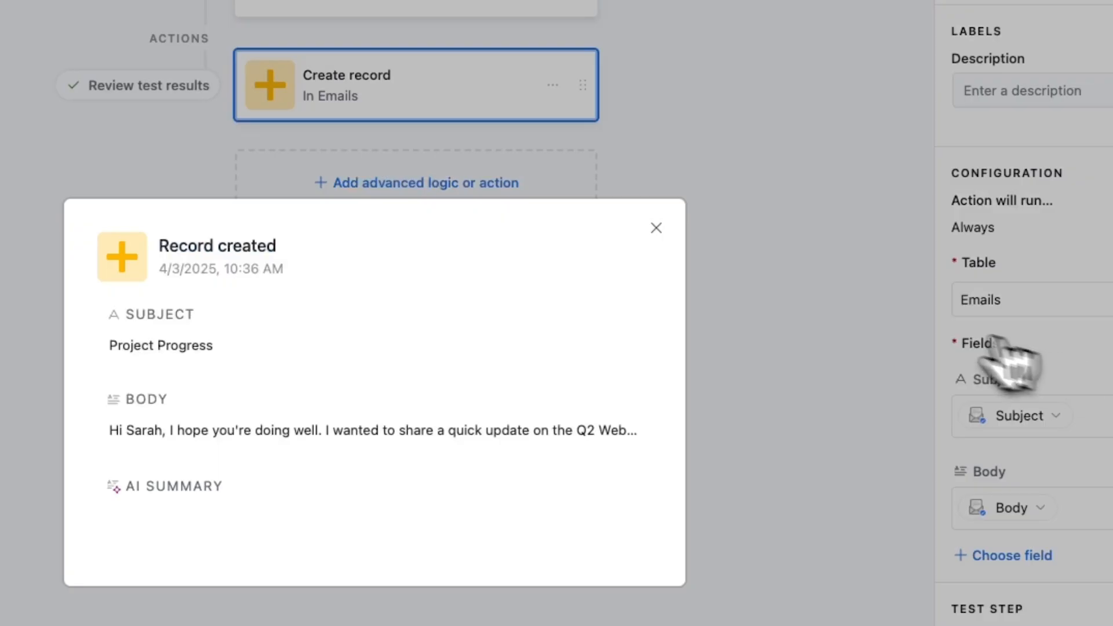
{"action": "left_click", "coordinate": [656, 227]}
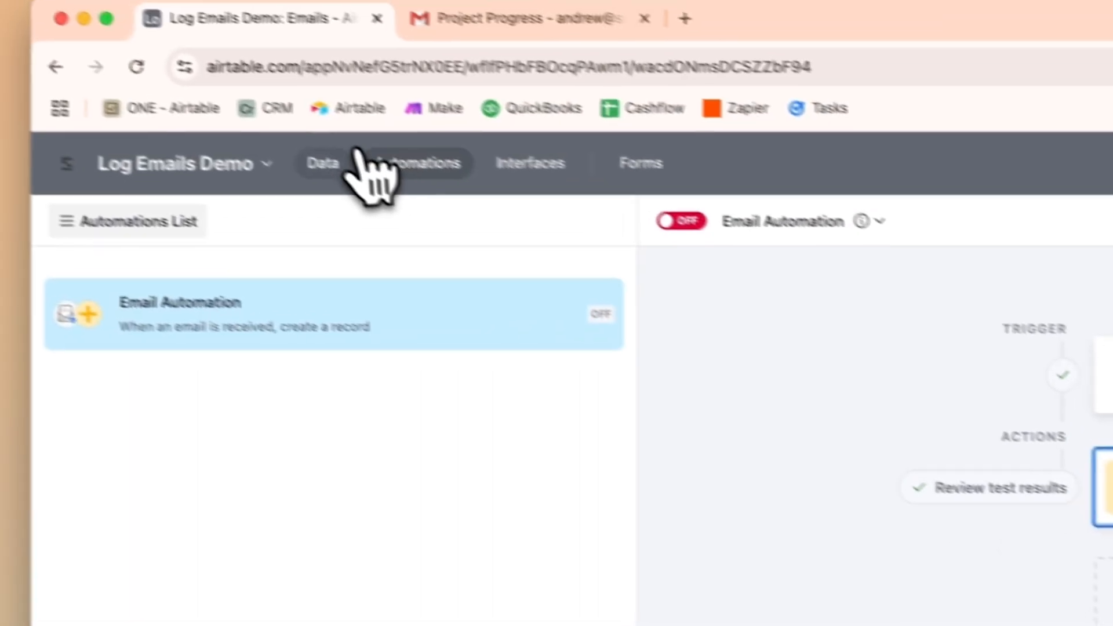
Step: Open the Emails table's data and read through the full body of the Project Progress record
{"action": "left_click", "coordinate": [358, 159]}
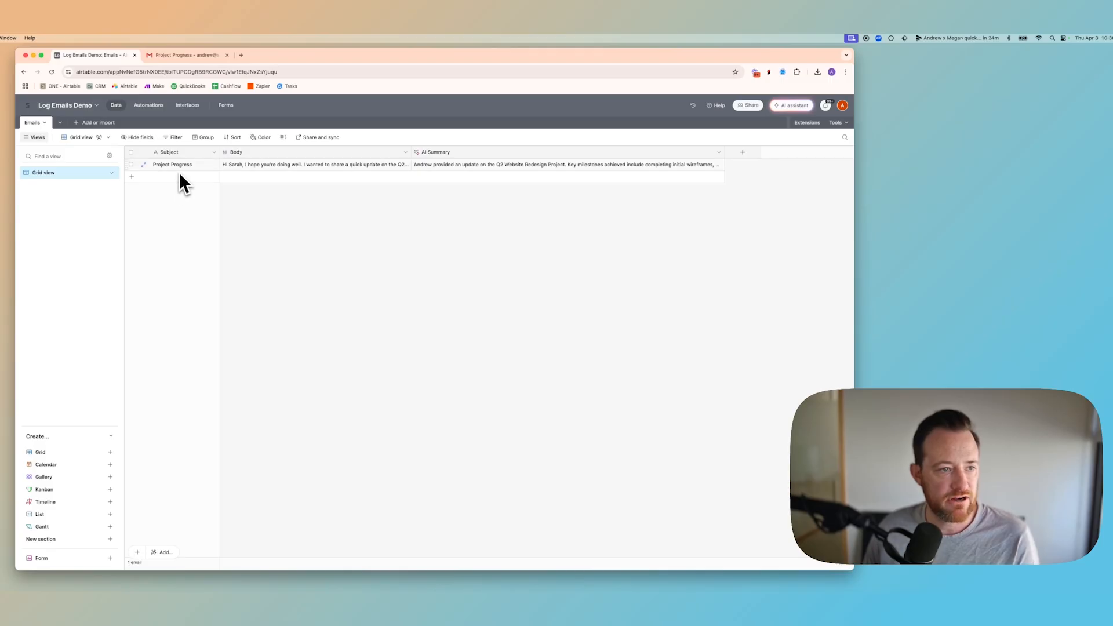
{"action": "left_click", "coordinate": [176, 167]}
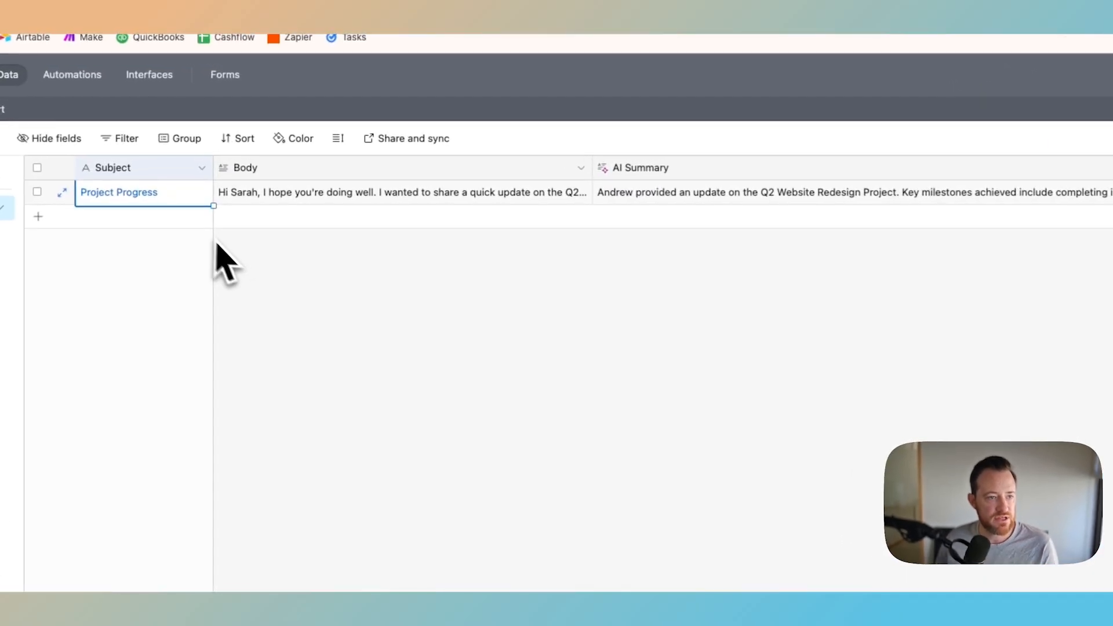
{"action": "left_click", "coordinate": [304, 170]}
{"action": "left_click", "coordinate": [587, 192]}
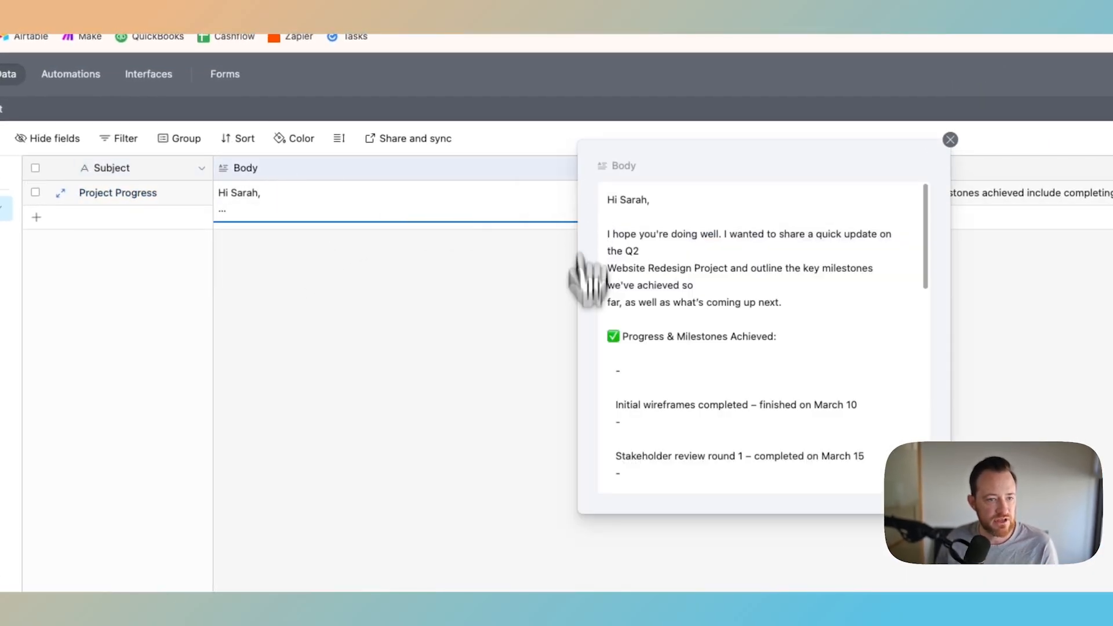
{"action": "scroll", "coordinate": [748, 429], "scroll_direction": "down", "scroll_amount": 10}
{"action": "scroll", "coordinate": [771, 388], "scroll_direction": "up", "scroll_amount": 10}
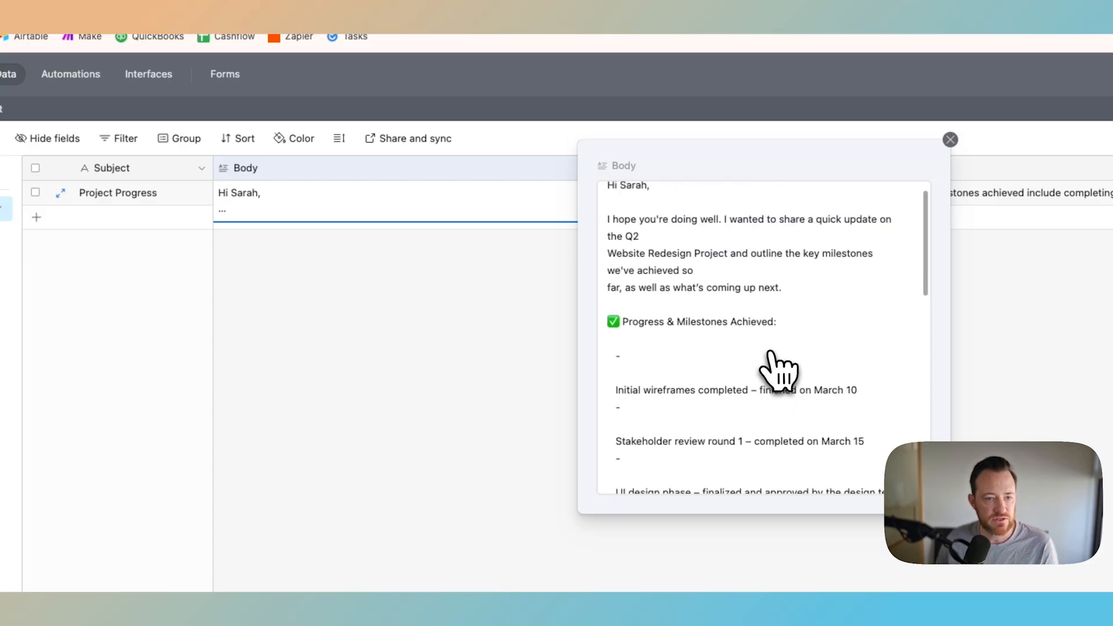
{"action": "scroll", "coordinate": [774, 377], "scroll_direction": "down", "scroll_amount": 10}
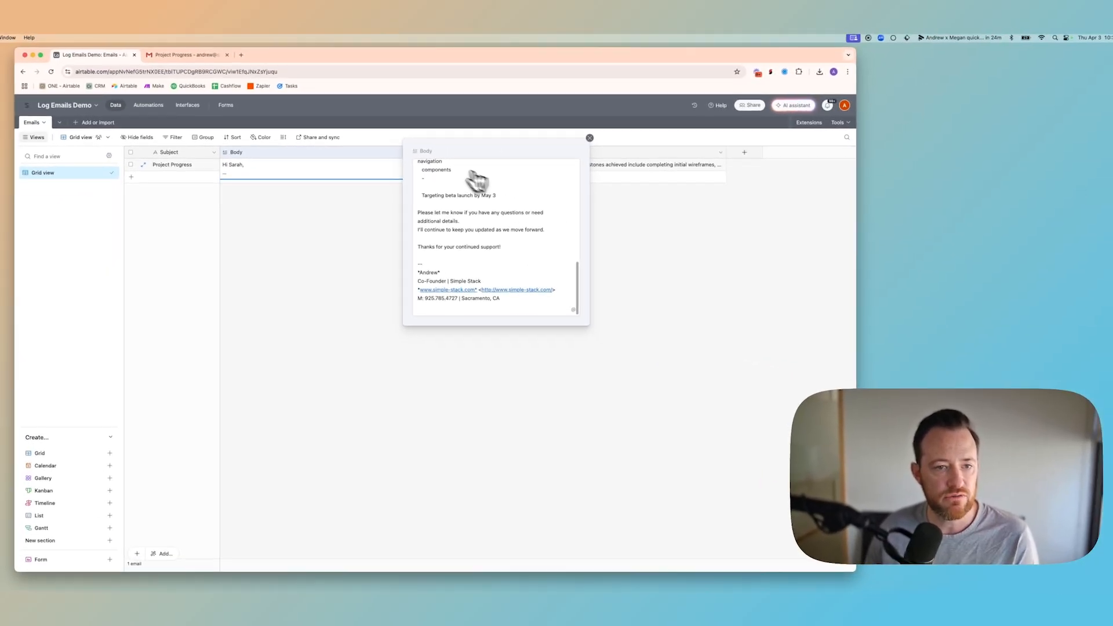
{"action": "scroll", "coordinate": [464, 200], "scroll_direction": "up", "scroll_amount": 5}
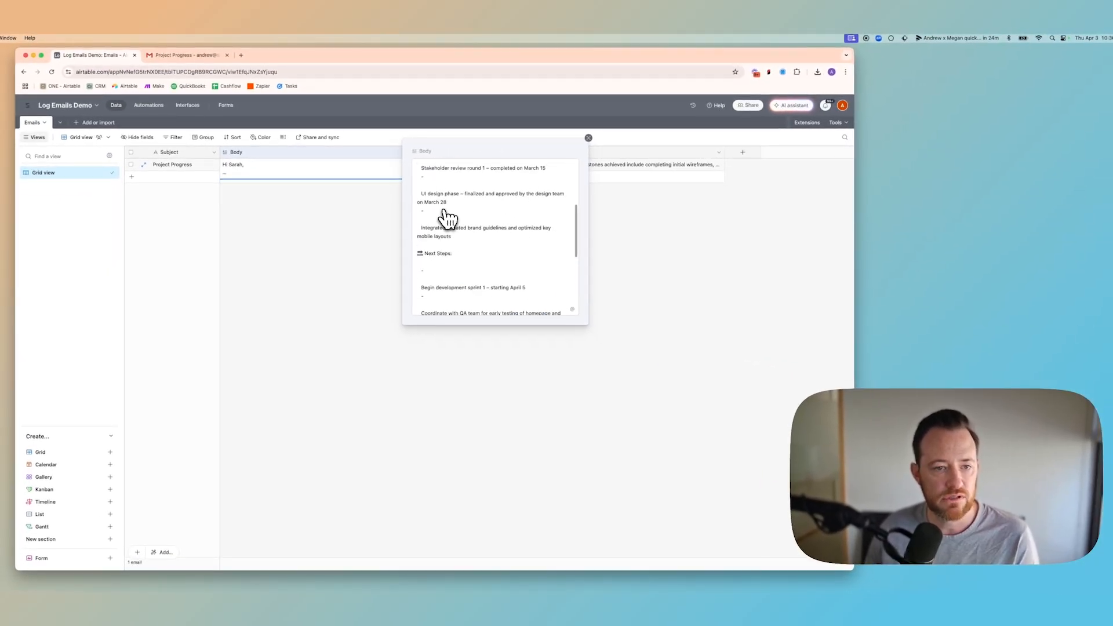
{"action": "left_click", "coordinate": [675, 293]}
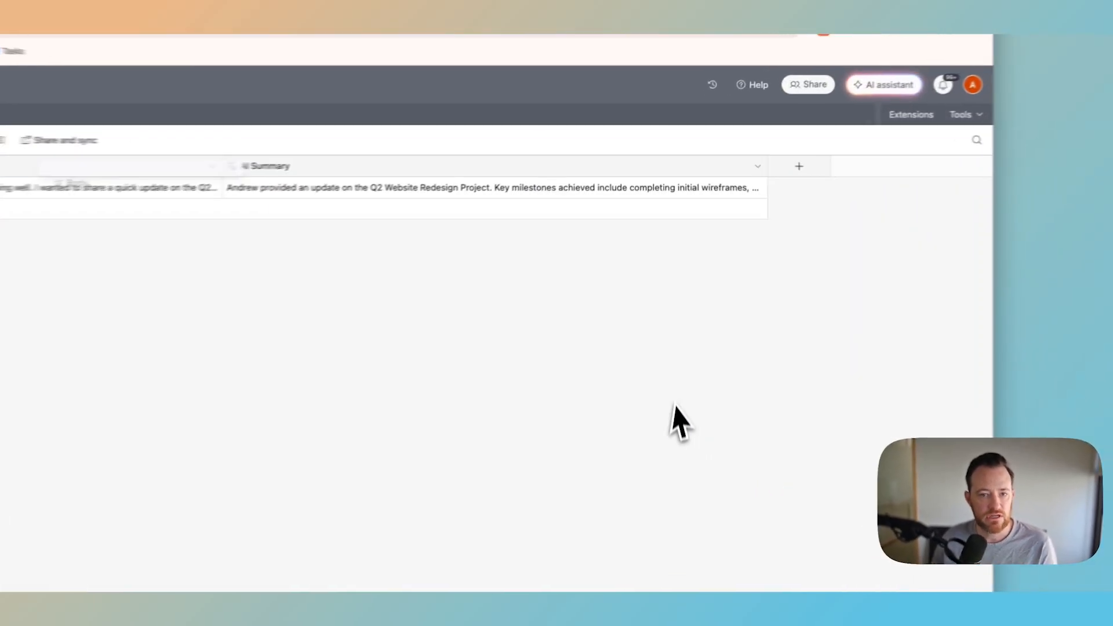
Step: Expand the AI Summary of the Project Progress record, examine its generated text, and close it
{"action": "left_click", "coordinate": [497, 167]}
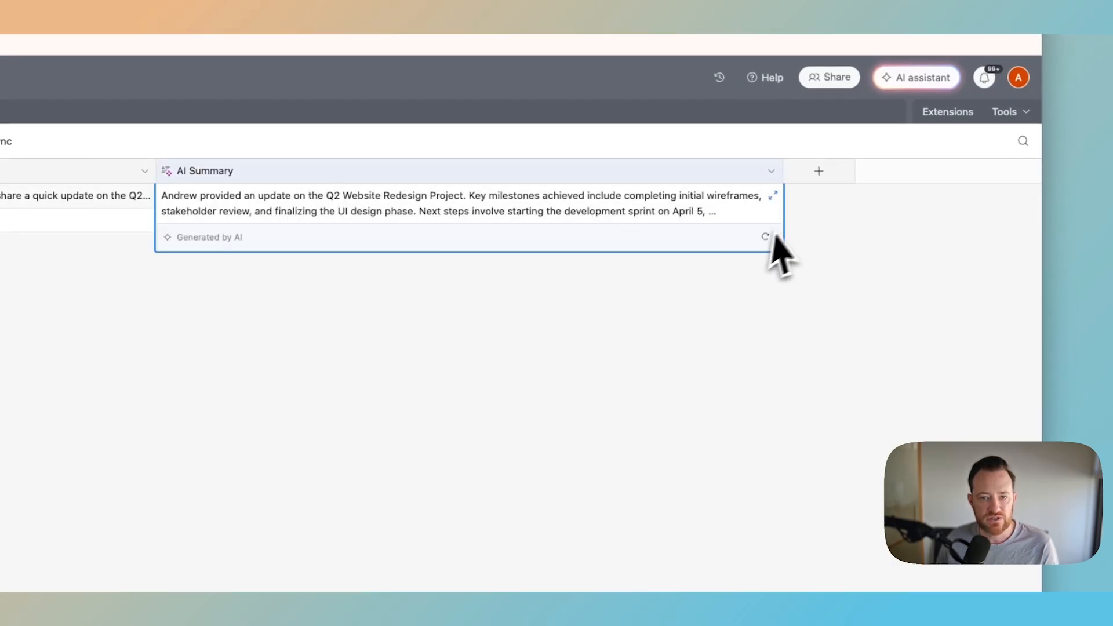
{"action": "left_click", "coordinate": [775, 197]}
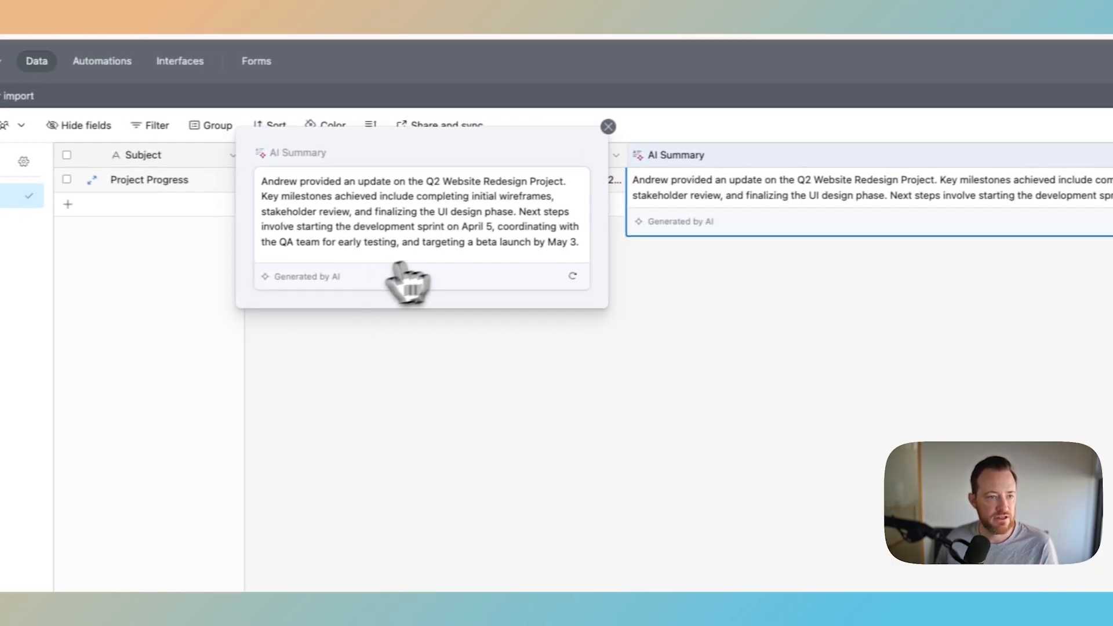
{"action": "left_click_drag", "start_coordinate": [284, 184], "coordinate": [604, 235]}
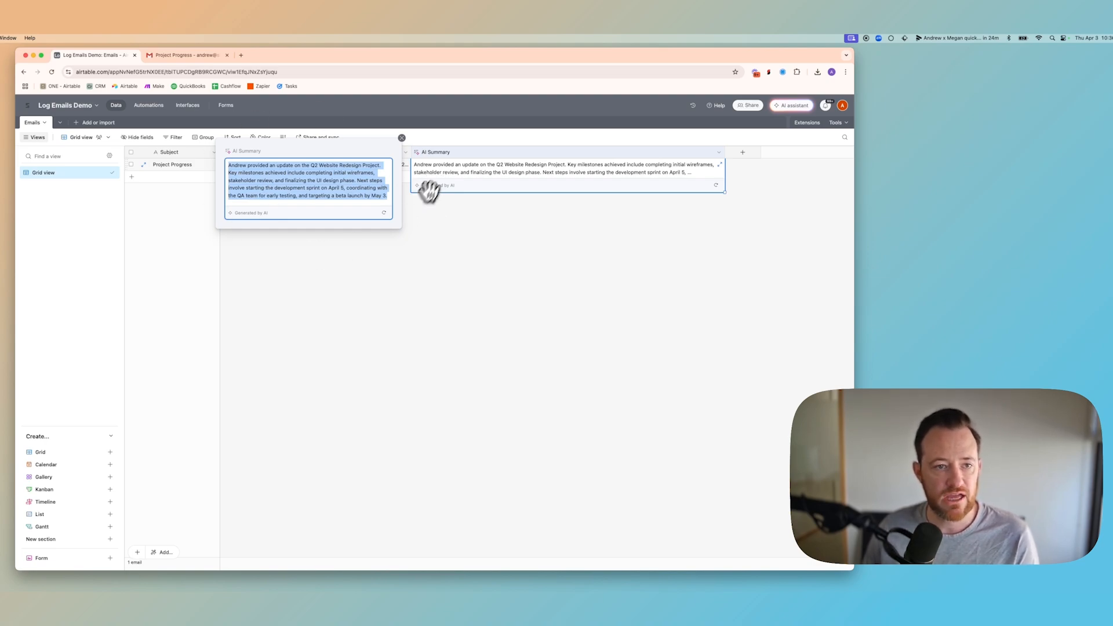
{"action": "left_click", "coordinate": [407, 141]}
Step: Switch to Gmail and open the Forwarding and POP/IMAP section of the full settings
{"action": "left_click", "coordinate": [201, 59]}
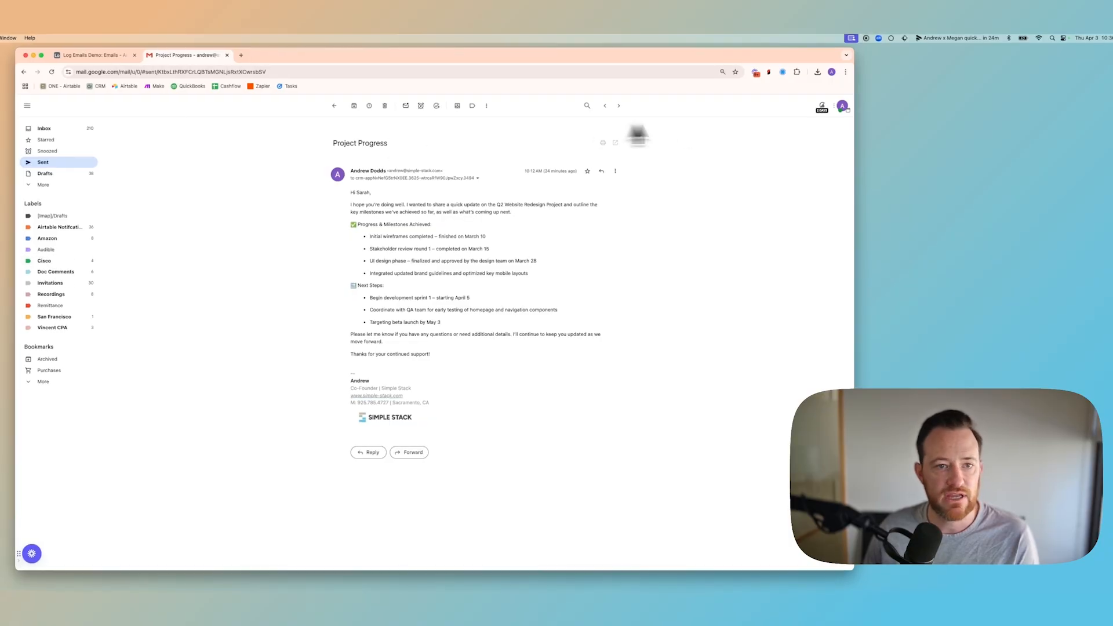
{"action": "left_click", "coordinate": [487, 106]}
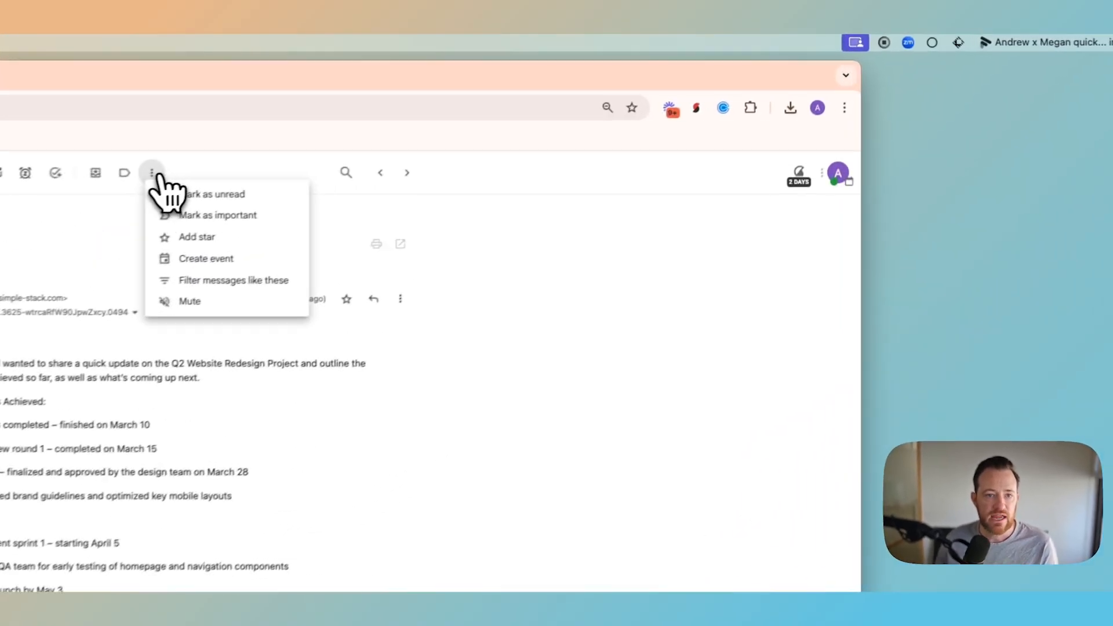
{"action": "left_click", "coordinate": [603, 254]}
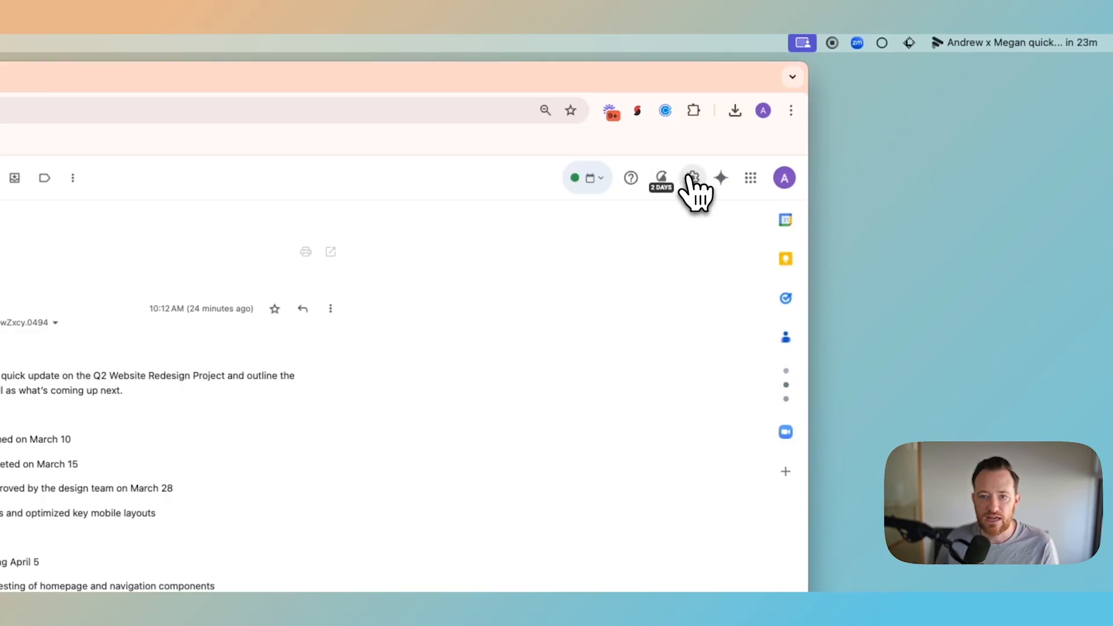
{"action": "left_click", "coordinate": [697, 180]}
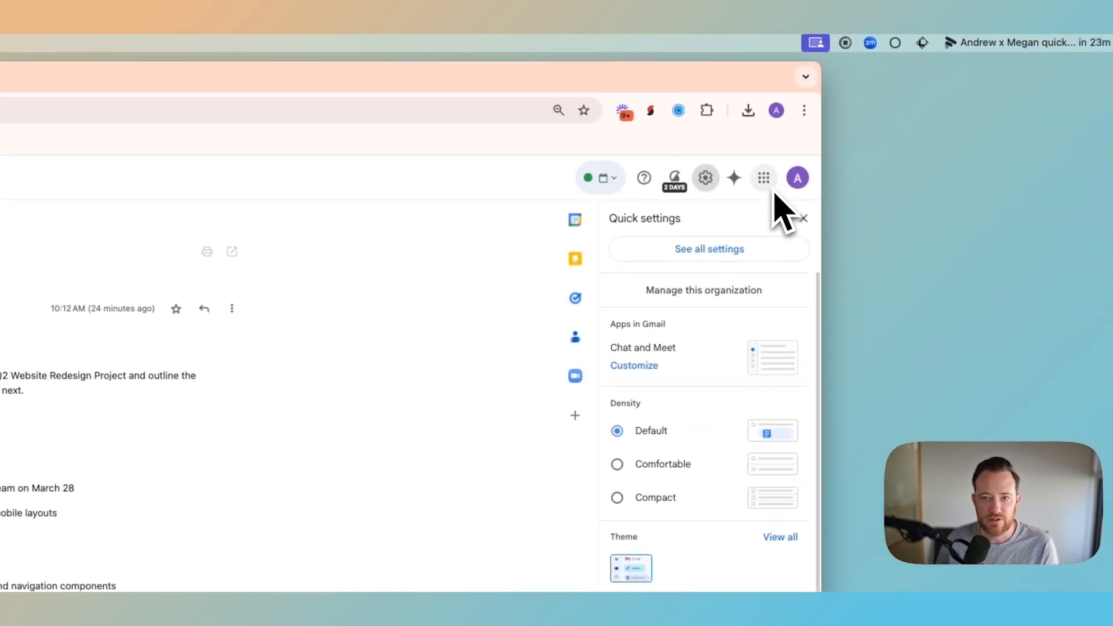
{"action": "left_click", "coordinate": [759, 248]}
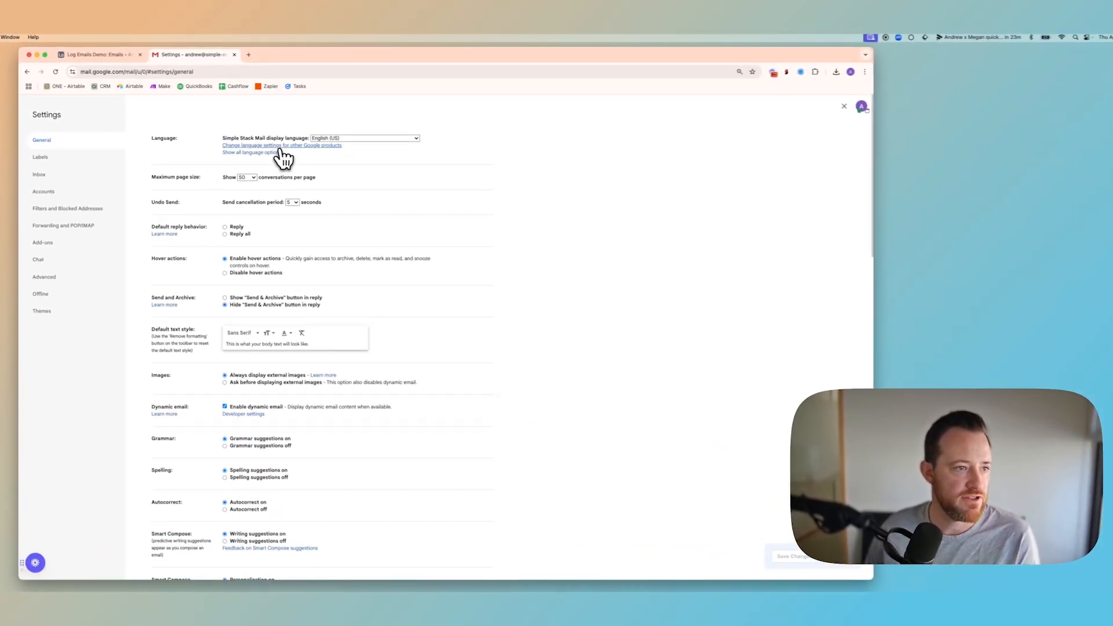
{"action": "left_click", "coordinate": [63, 229]}
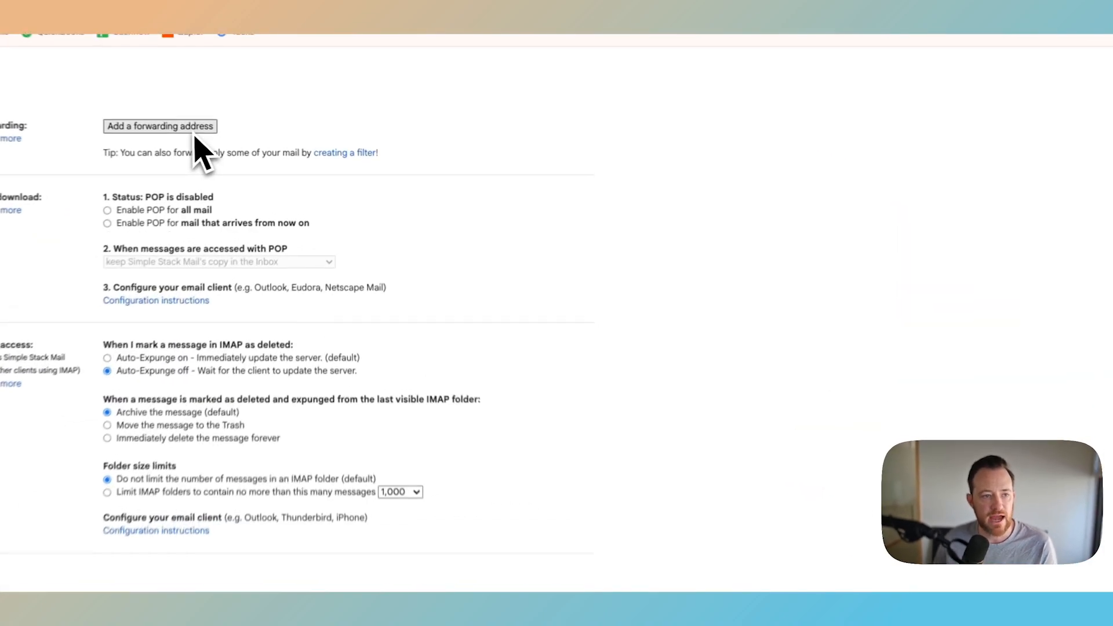
Step: Examine the forwarding options and the filter creation form for forwarding only some mail, and return to the Emails table in Airtable
{"action": "left_click", "coordinate": [261, 139]}
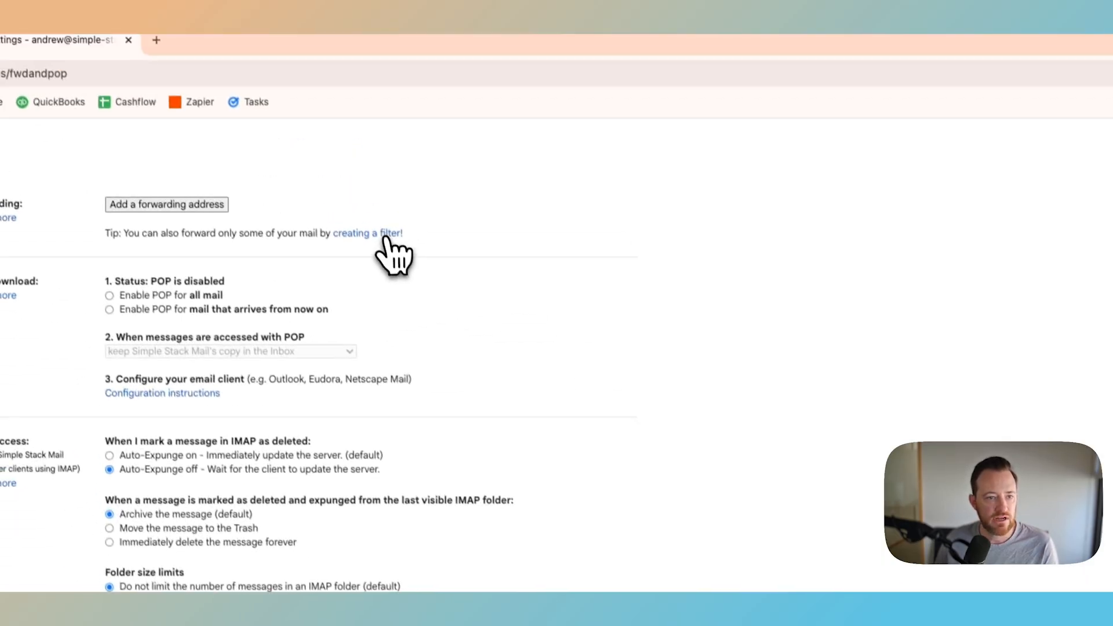
{"action": "left_click", "coordinate": [285, 32]}
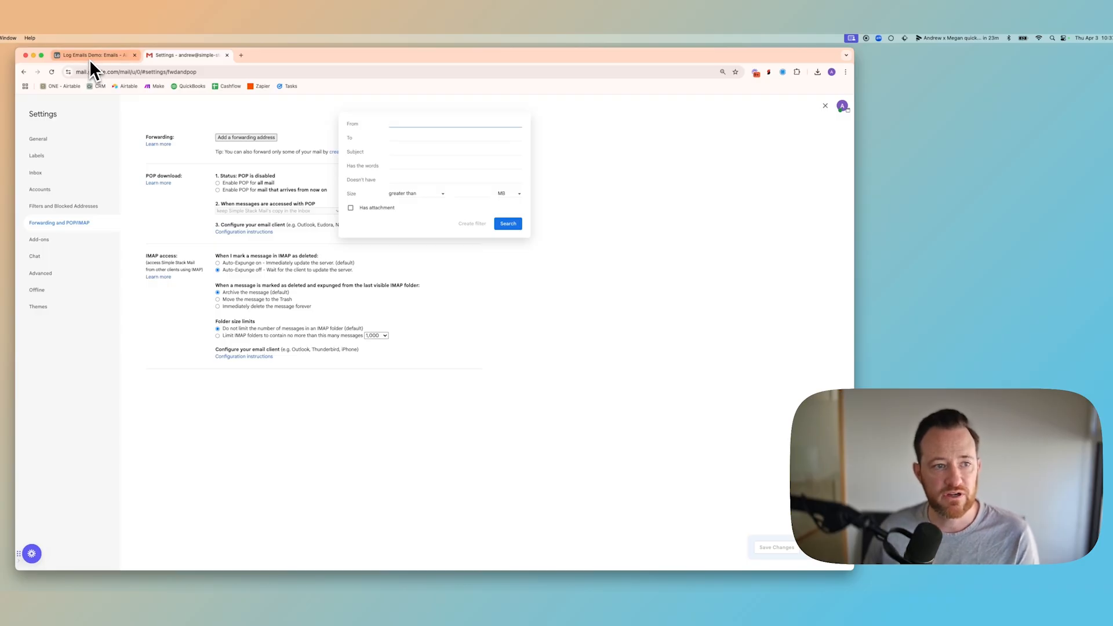
{"action": "left_click", "coordinate": [124, 59]}
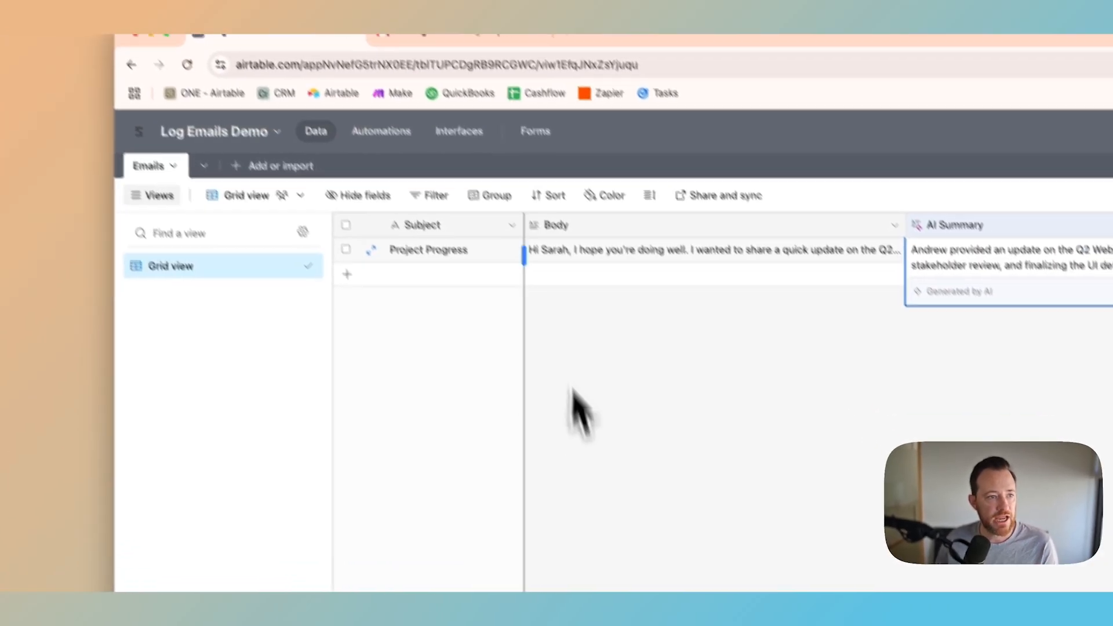